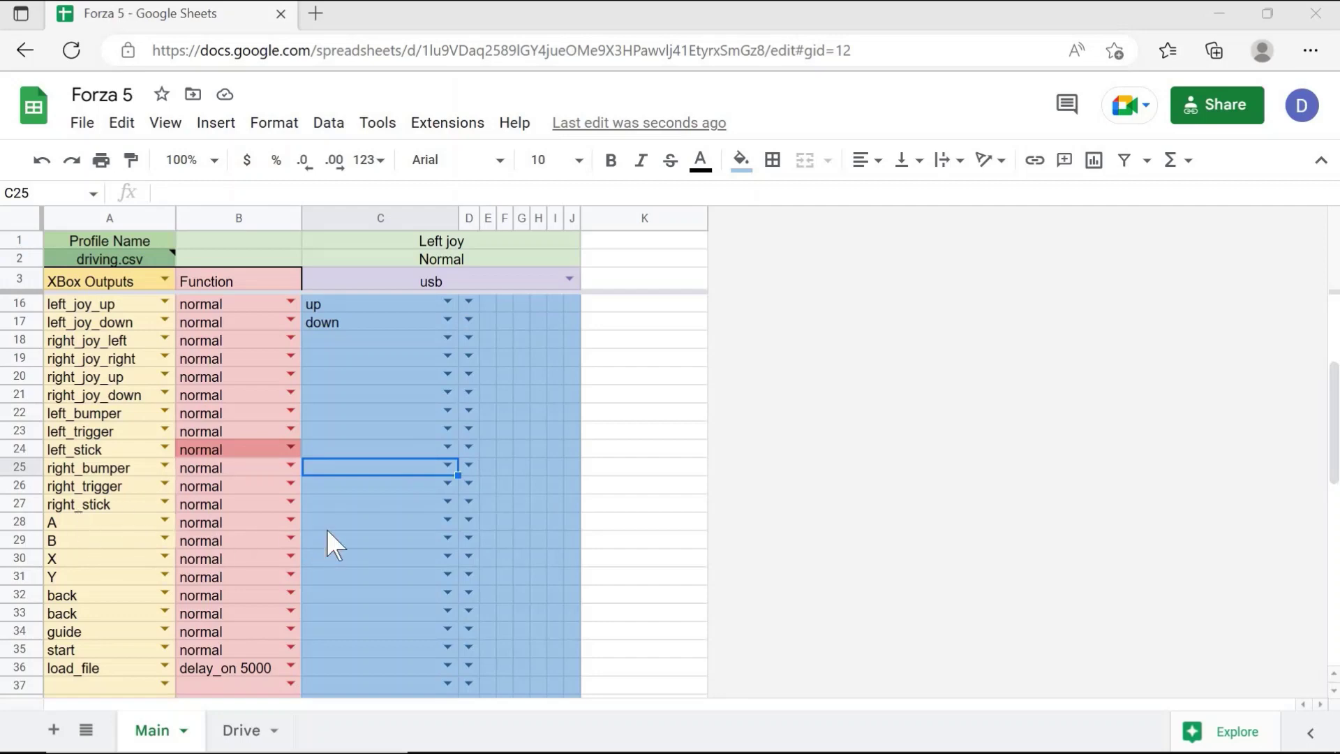
# Step: Fill C28 with digital_in_8 for A and C29 with digital_in_1 for B using autocomplete
pyautogui.click(352, 521)
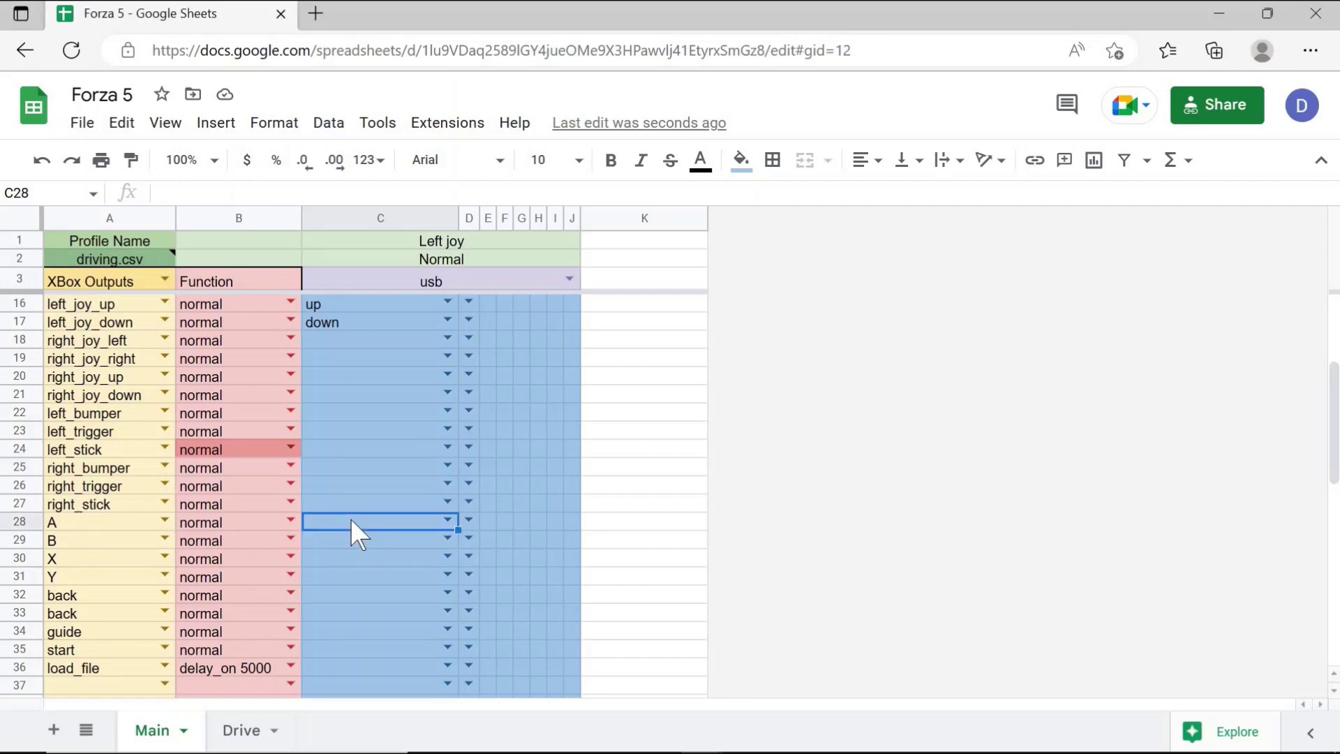
pyautogui.write('dig')
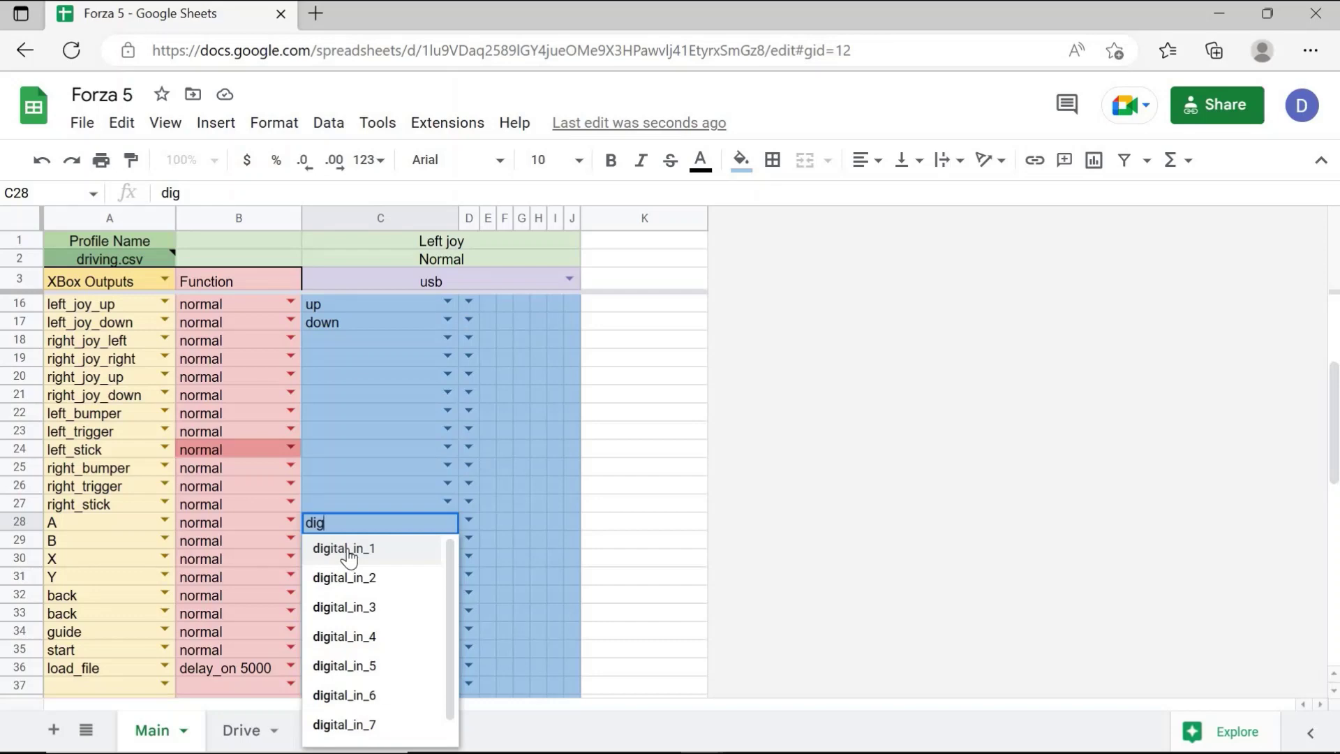
pyautogui.scroll(-1, 356, 657)
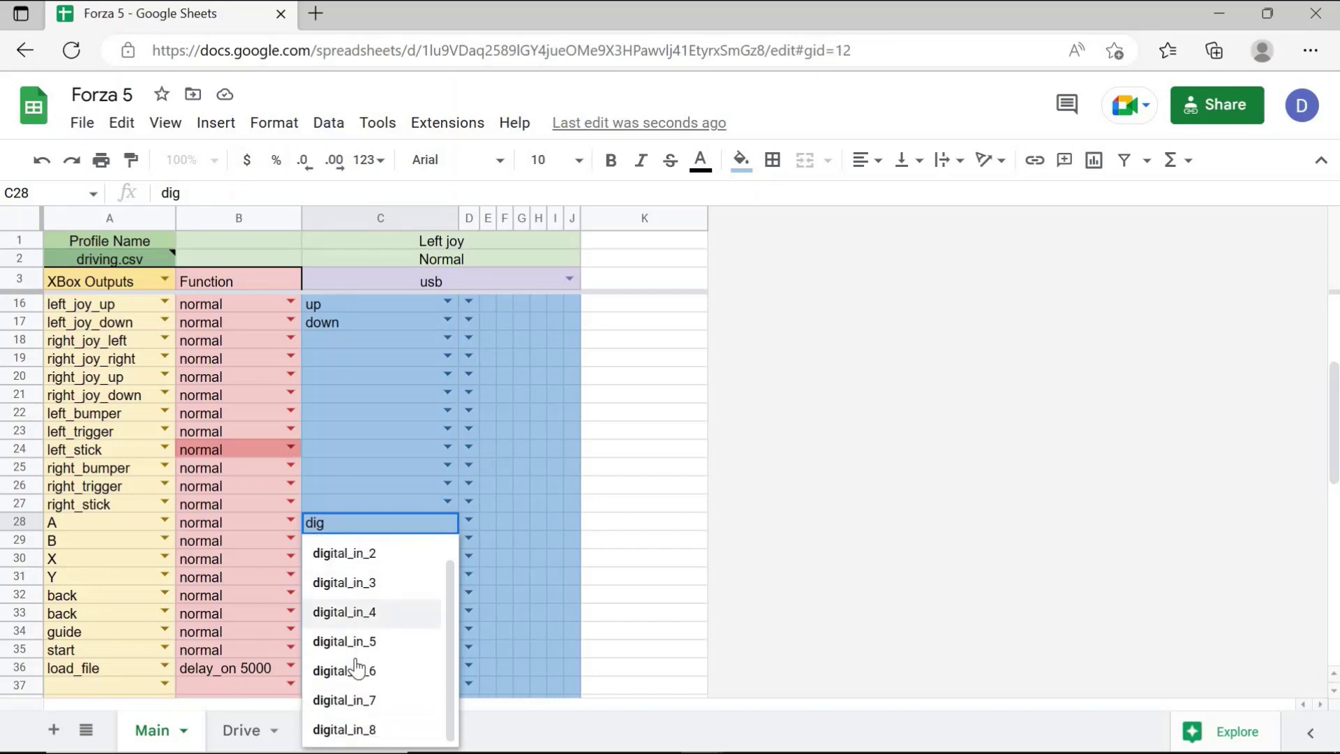
pyautogui.click(358, 730)
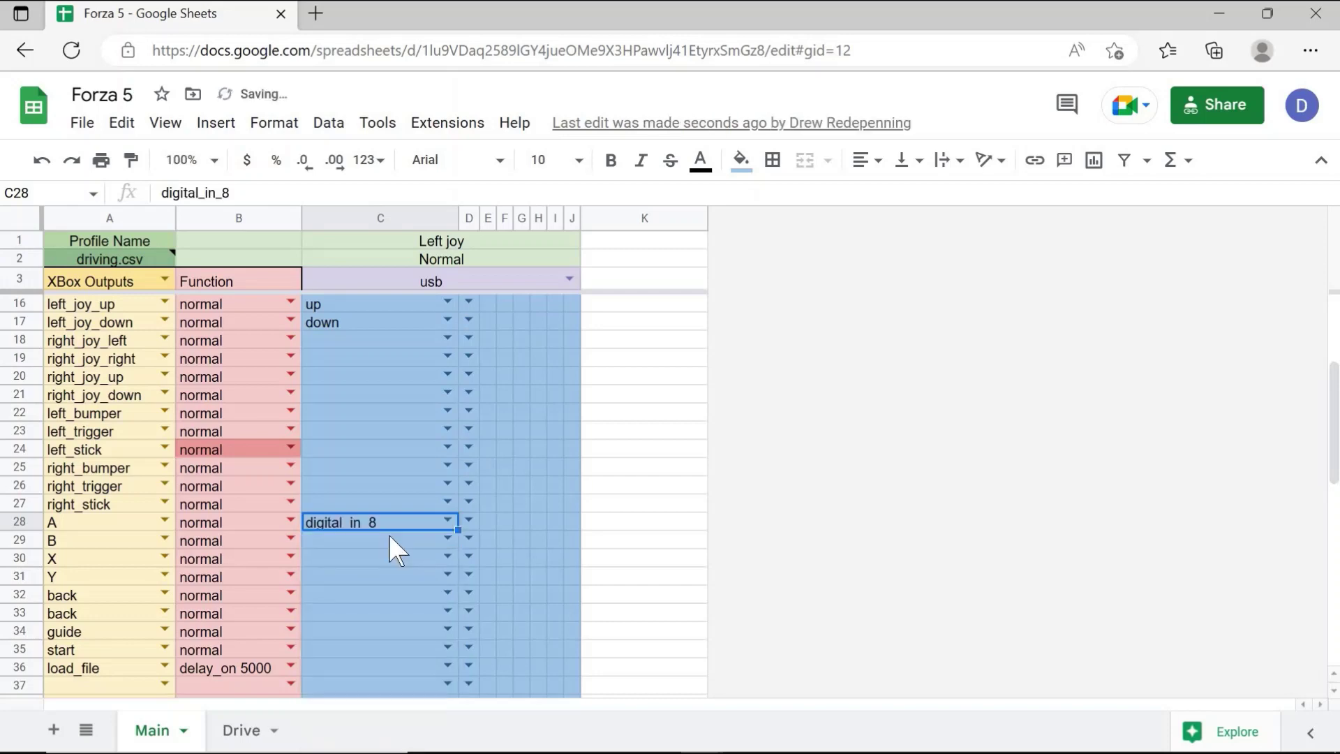
pyautogui.press('Return')
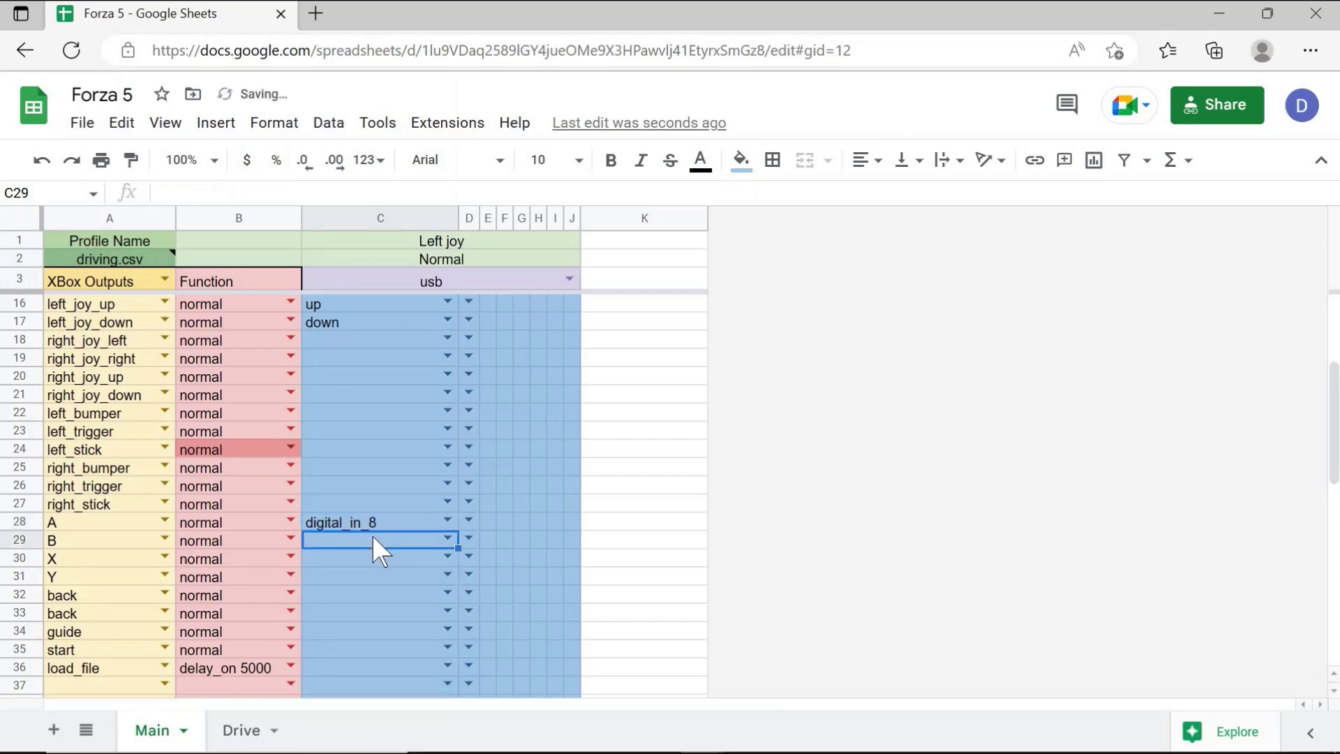
pyautogui.write('di')
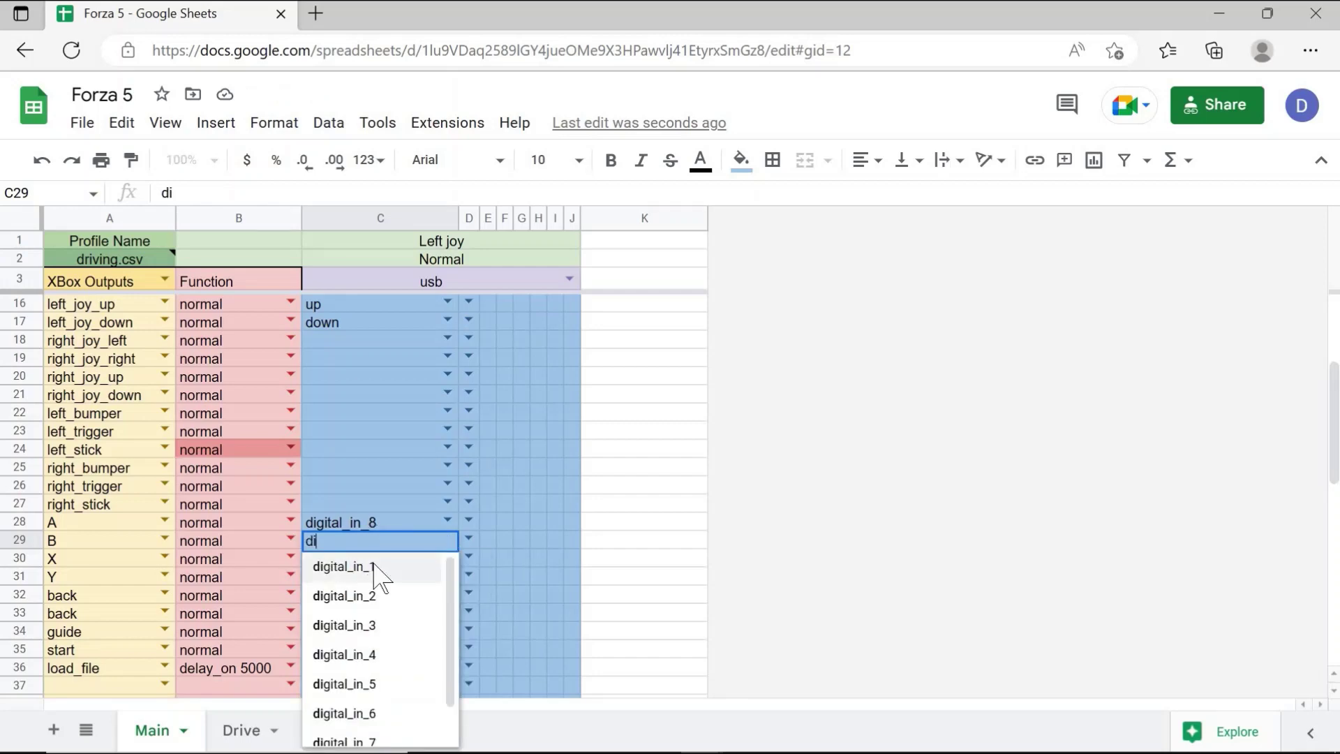
pyautogui.click(374, 567)
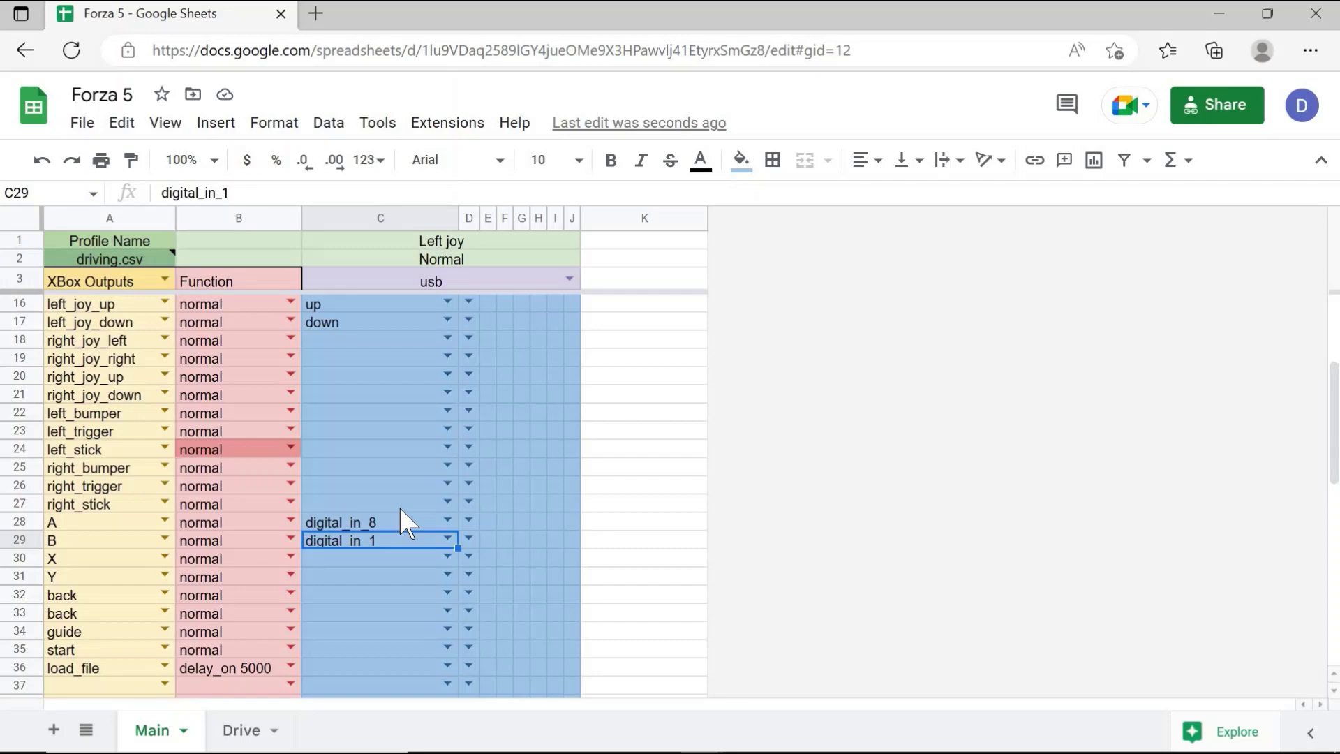
# Step: Enter digital_in_7 from autocomplete, then set A's usb cell C28 to digital_in_1
pyautogui.write('dig')
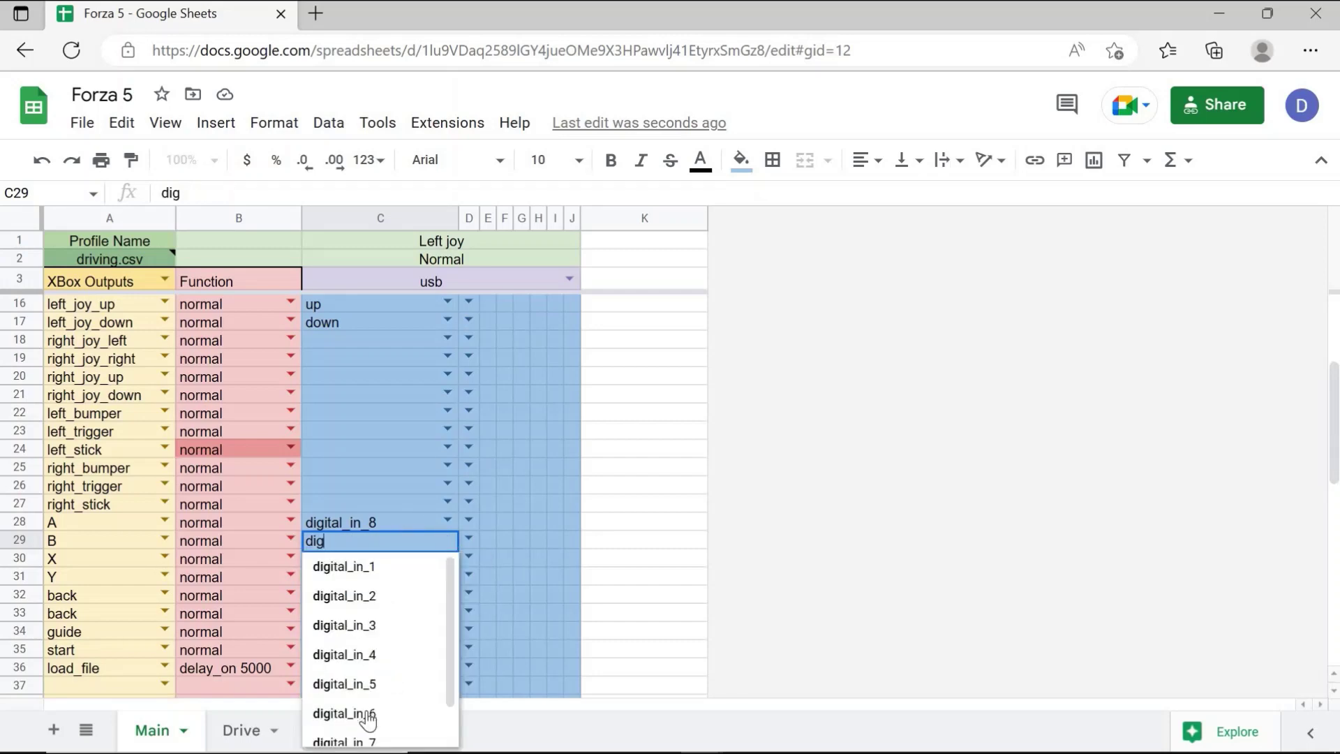
pyautogui.scroll(-1, 370, 733)
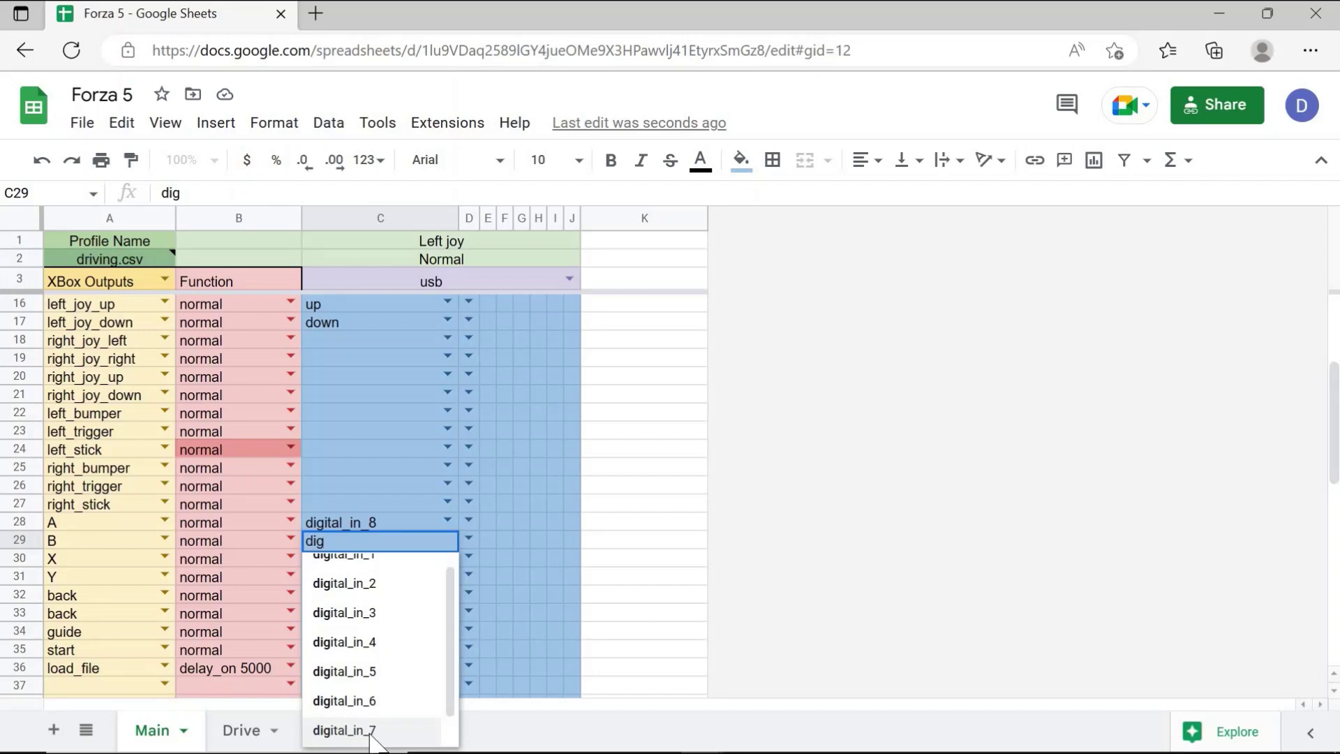
pyautogui.click(370, 730)
pyautogui.click(357, 521)
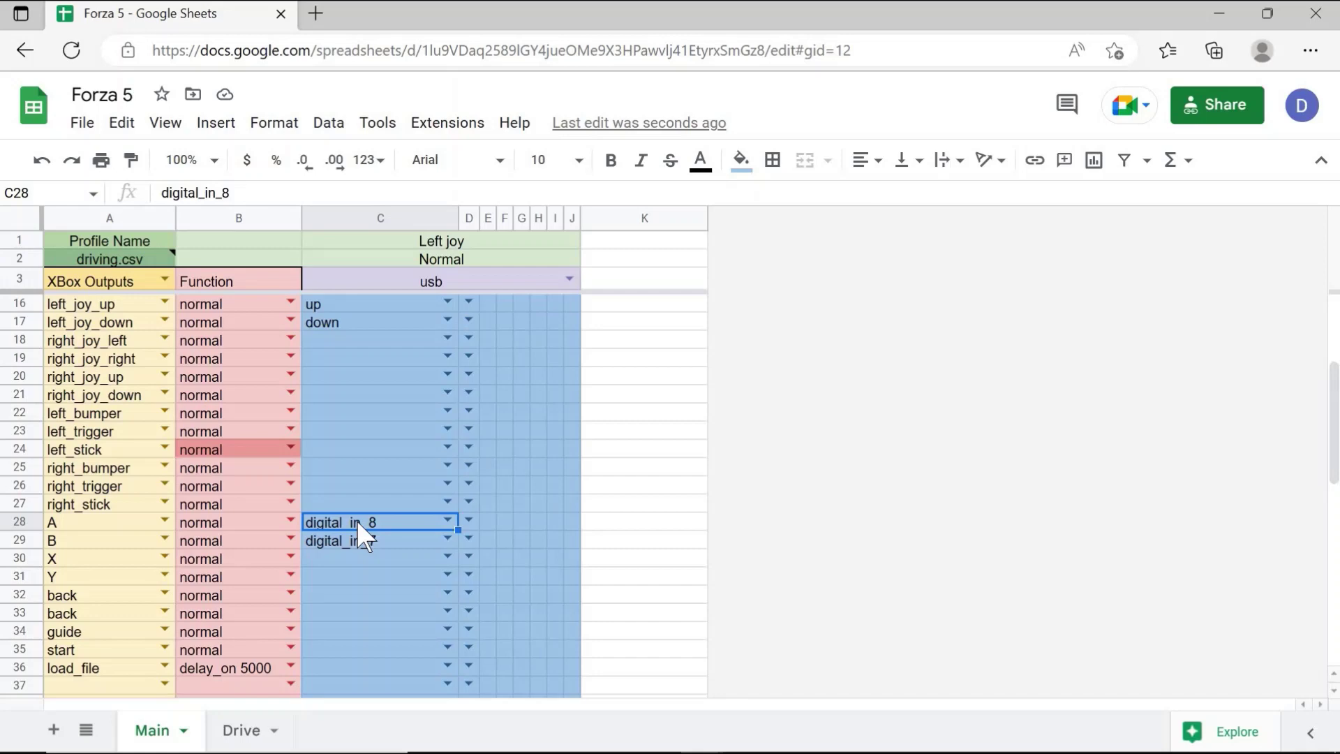
pyautogui.write('di')
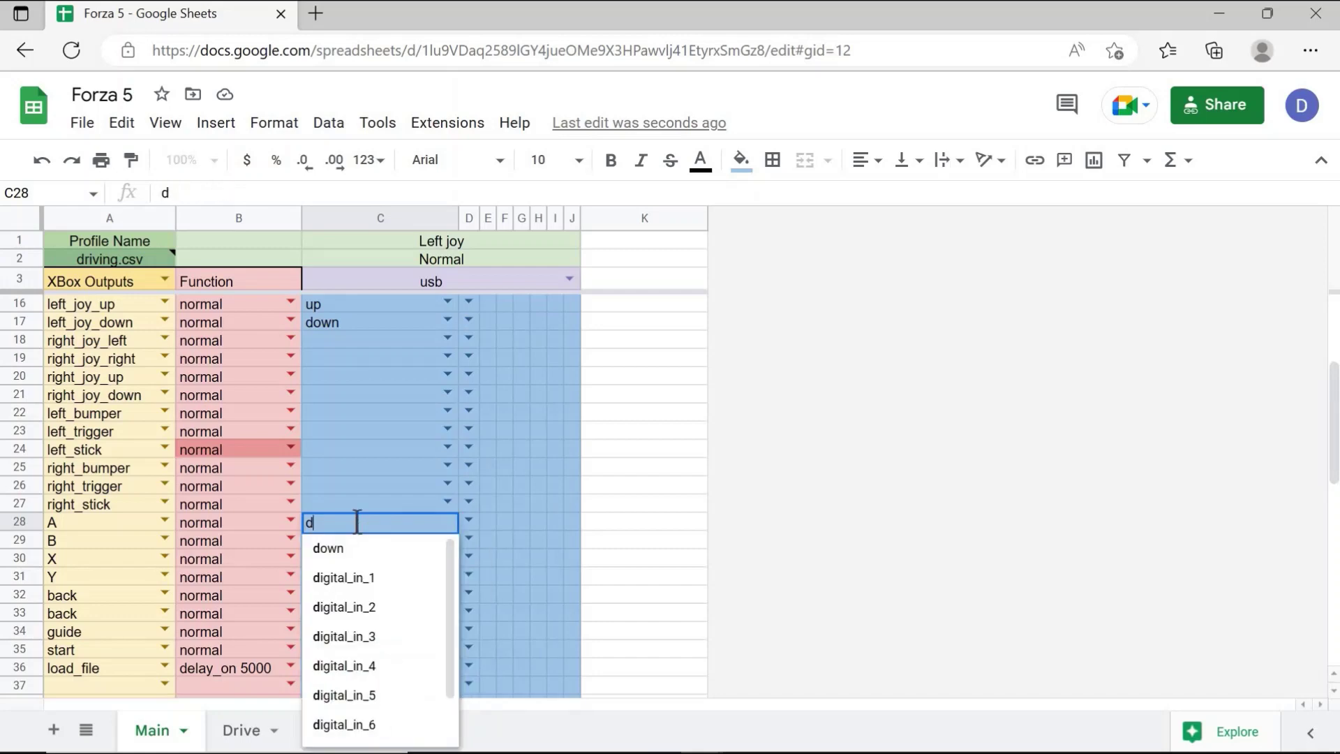
pyautogui.click(358, 549)
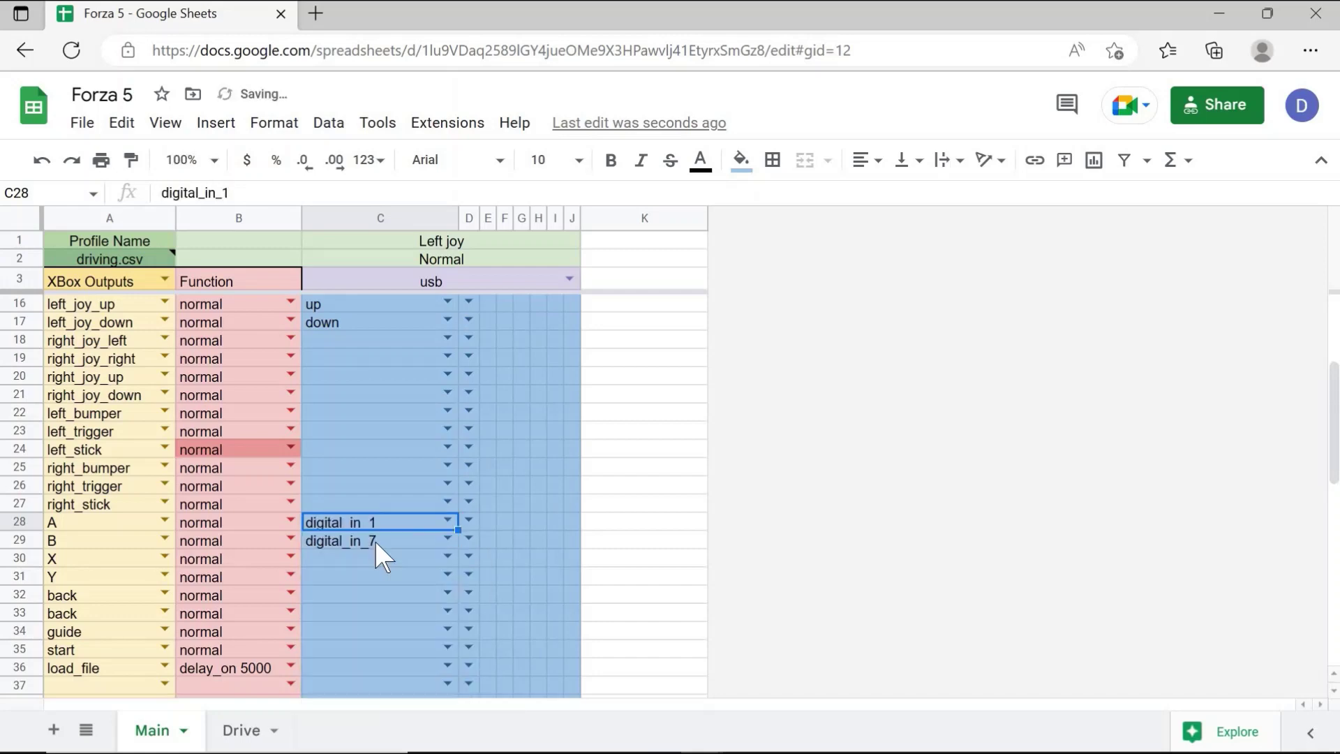
# Step: Set B's usb cell C29 to digital_in_2 and select the A and B rows to review
pyautogui.click(375, 542)
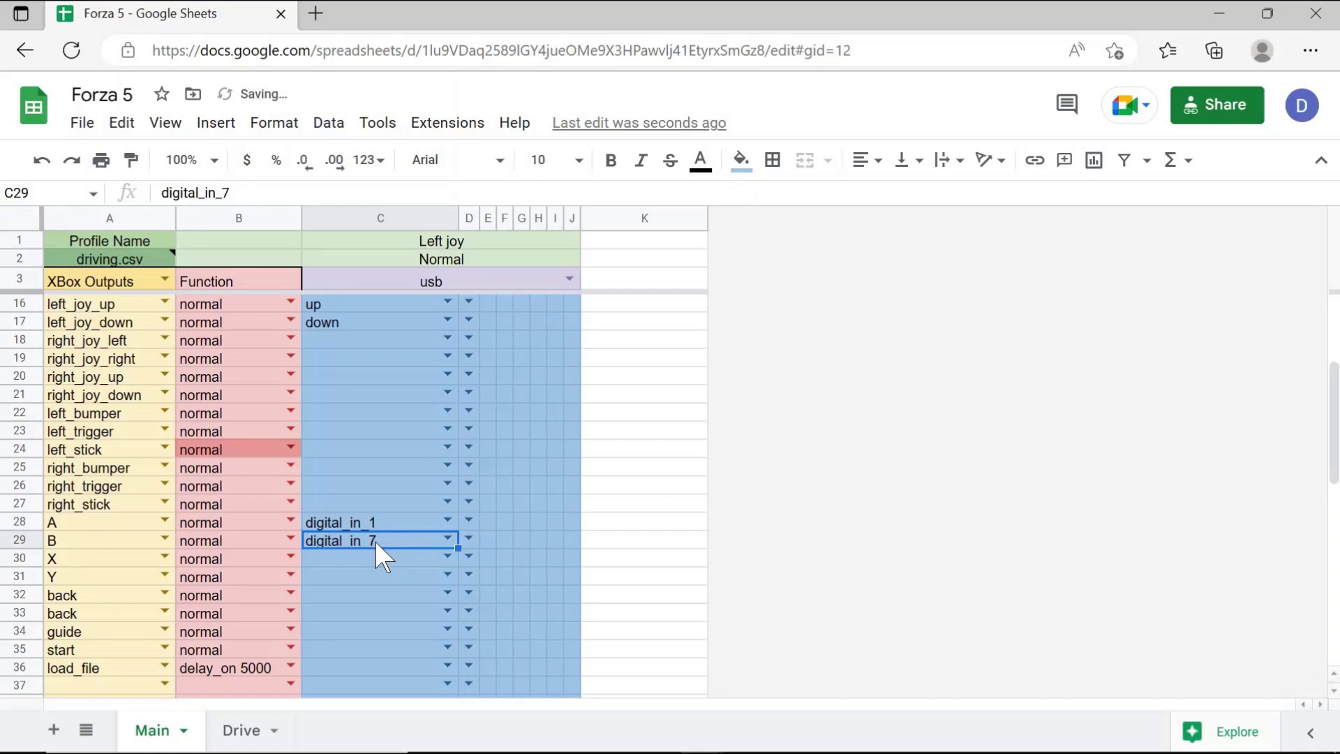
pyautogui.write('di')
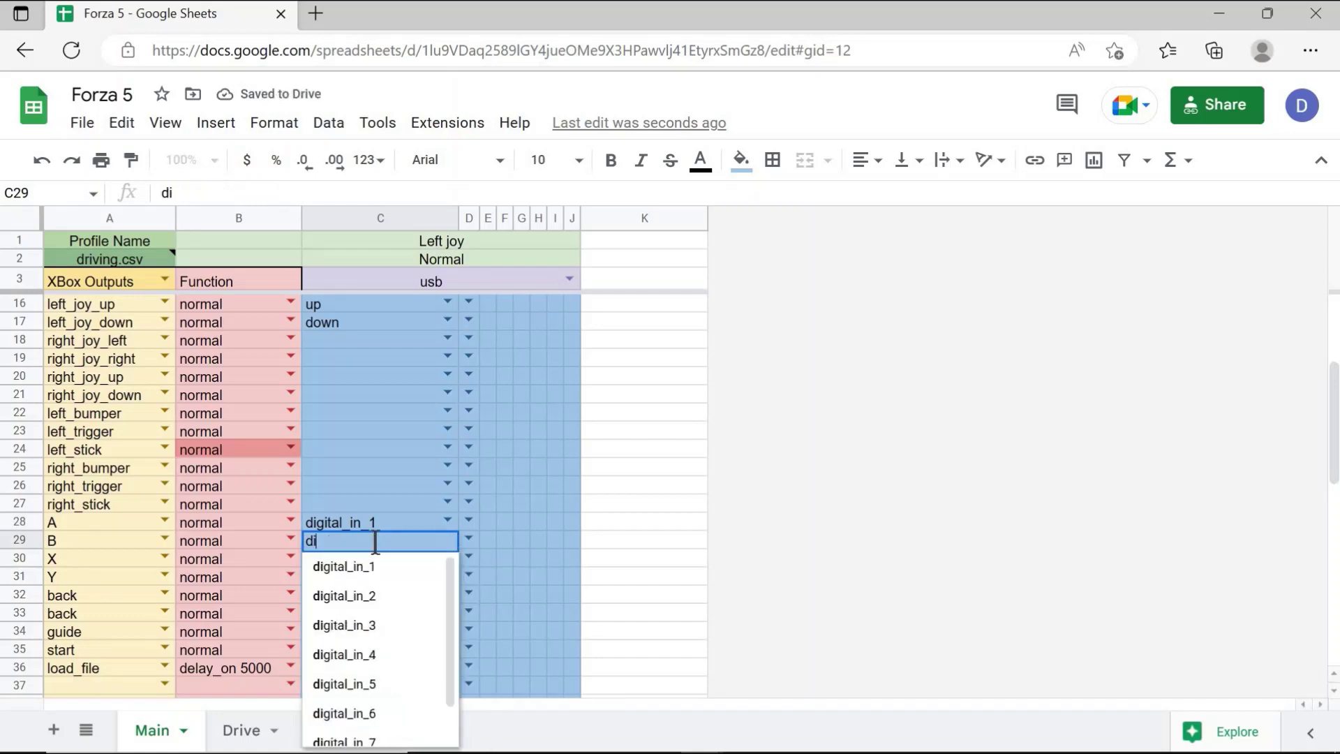
pyautogui.click(384, 595)
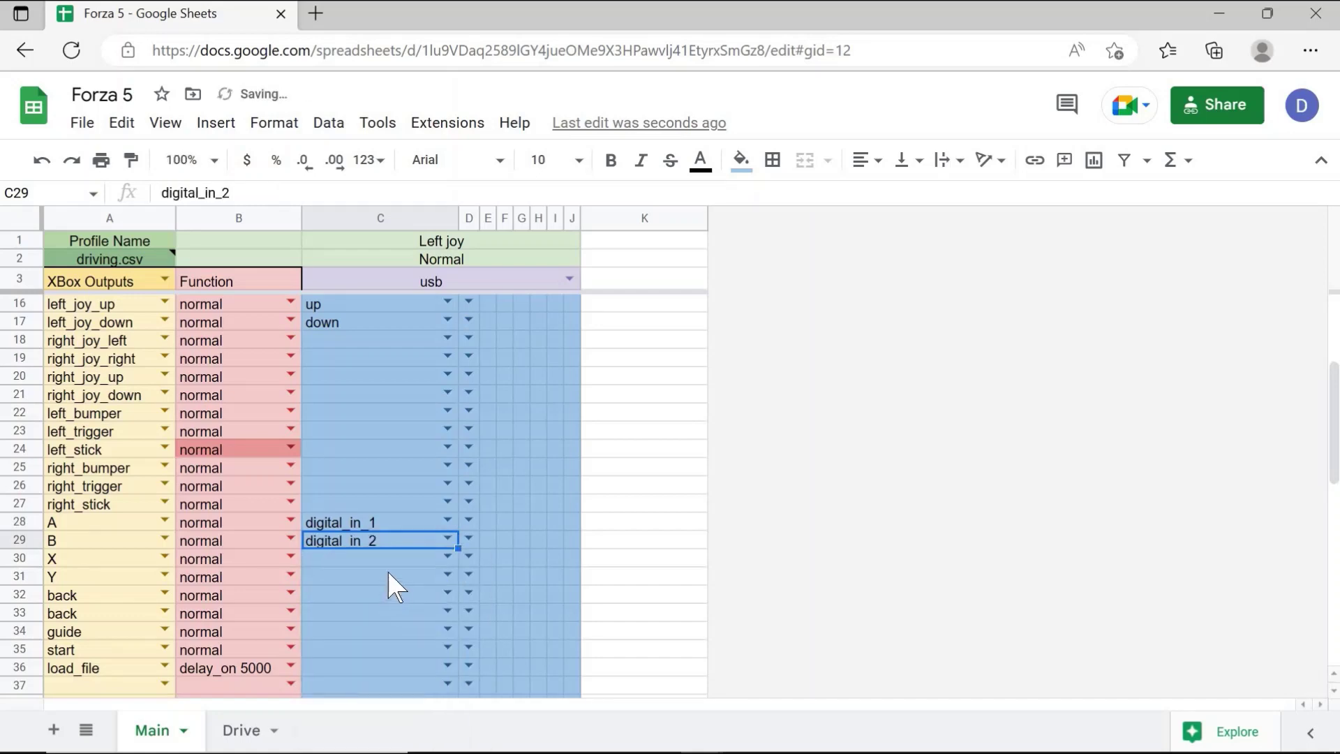
pyautogui.click(388, 573)
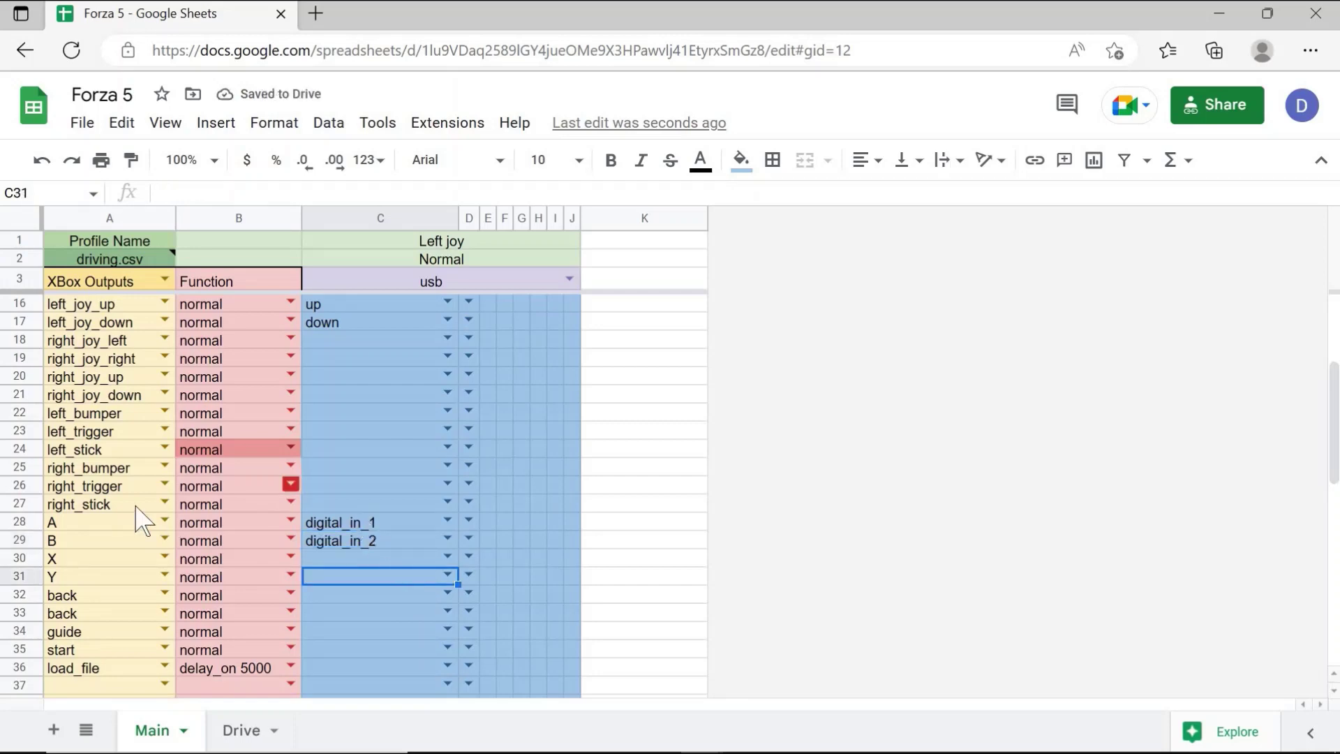
pyautogui.moveTo(101, 524); pyautogui.dragTo(342, 538)
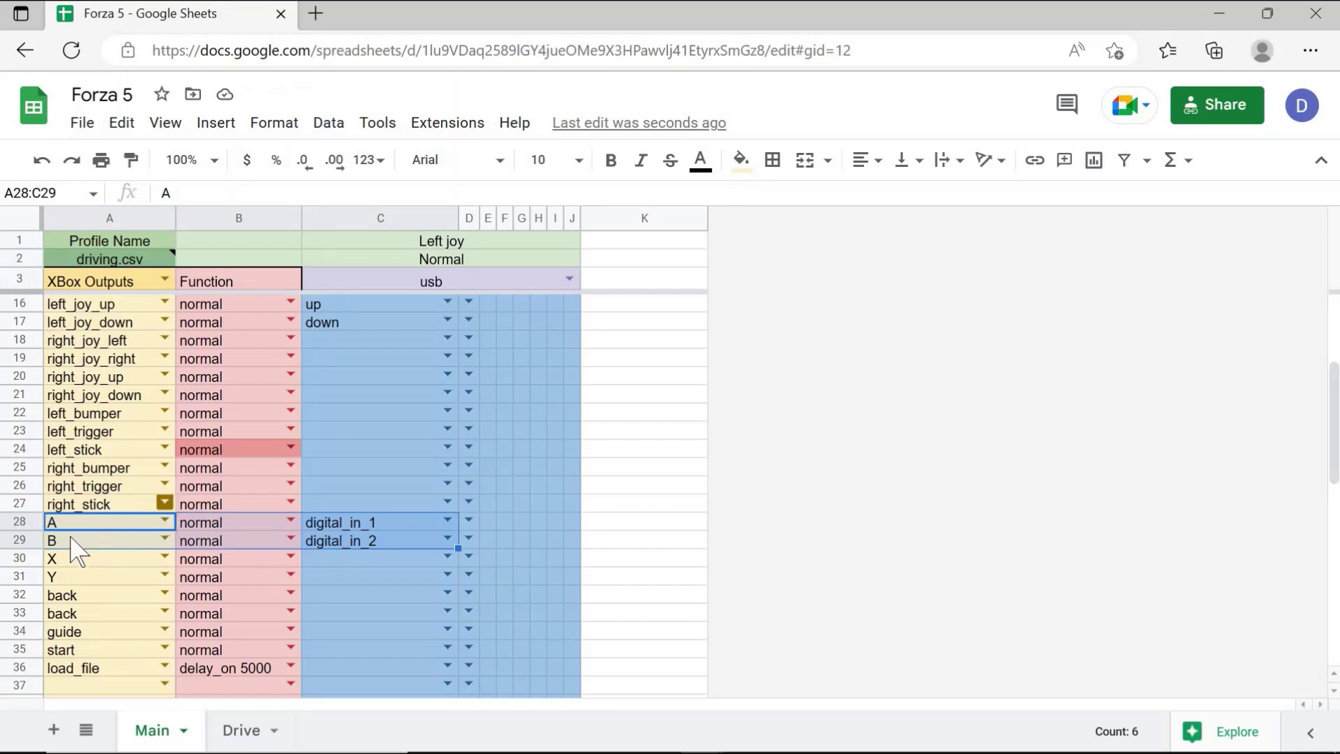
# Step: Select cell C27, clearing the A and B row selection
pyautogui.click(374, 501)
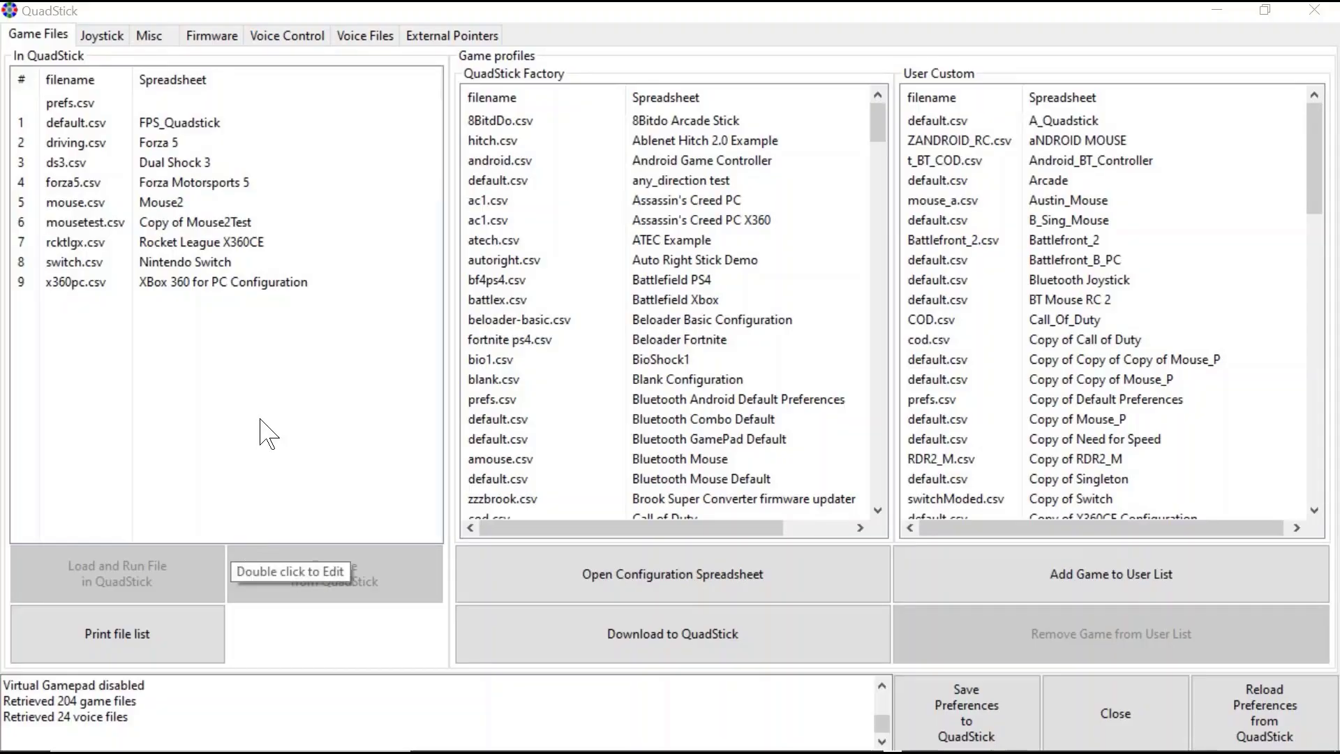
# Step: Show QuadStick Manager's Misc tab with the speed, pressure and USB settings
pyautogui.click(150, 39)
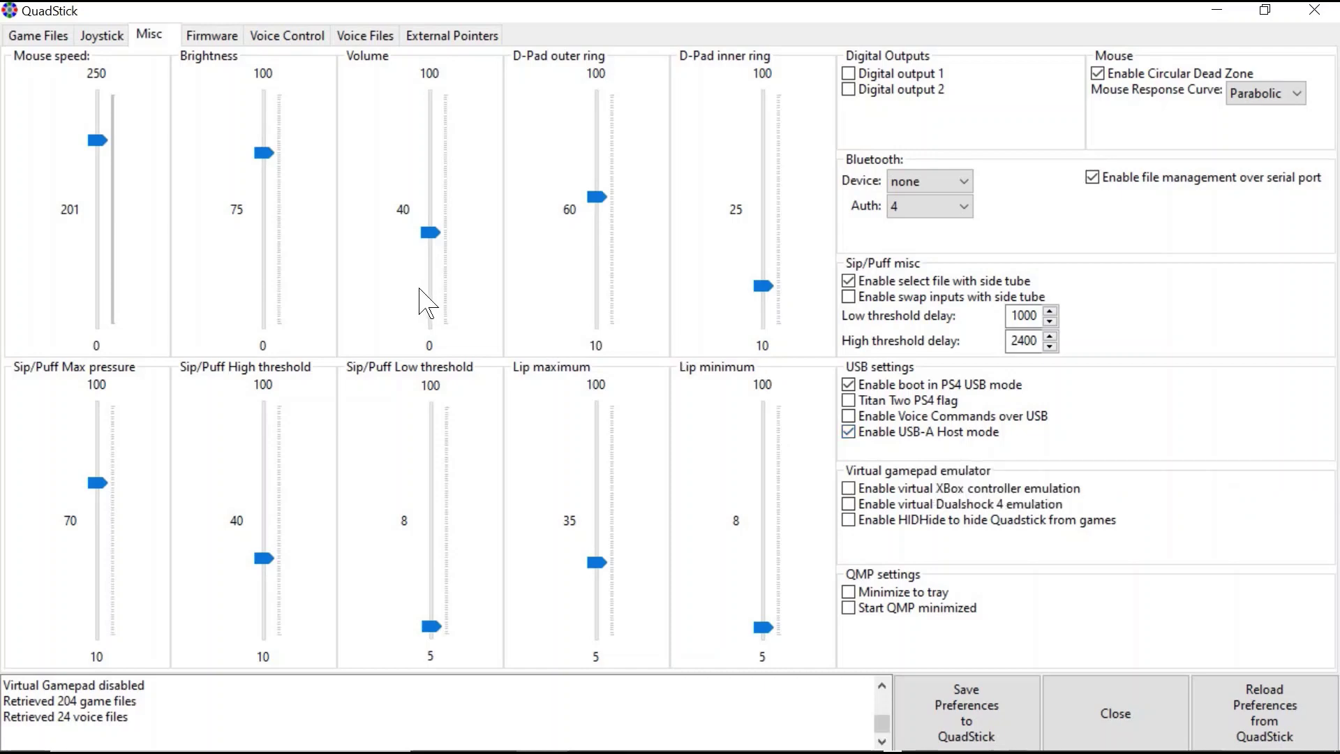
# Step: Select firmware build 2357 in the Firmware tab's Available firmware list
pyautogui.click(215, 38)
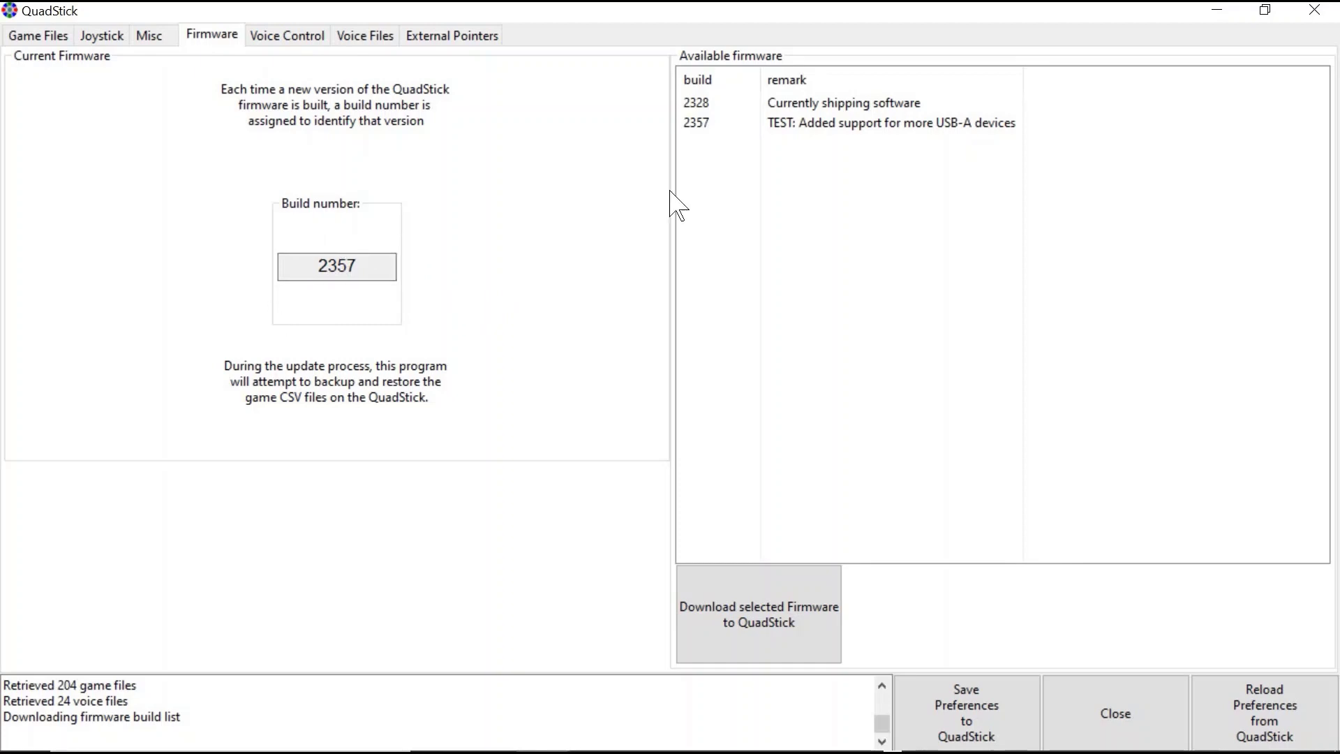
pyautogui.click(823, 137)
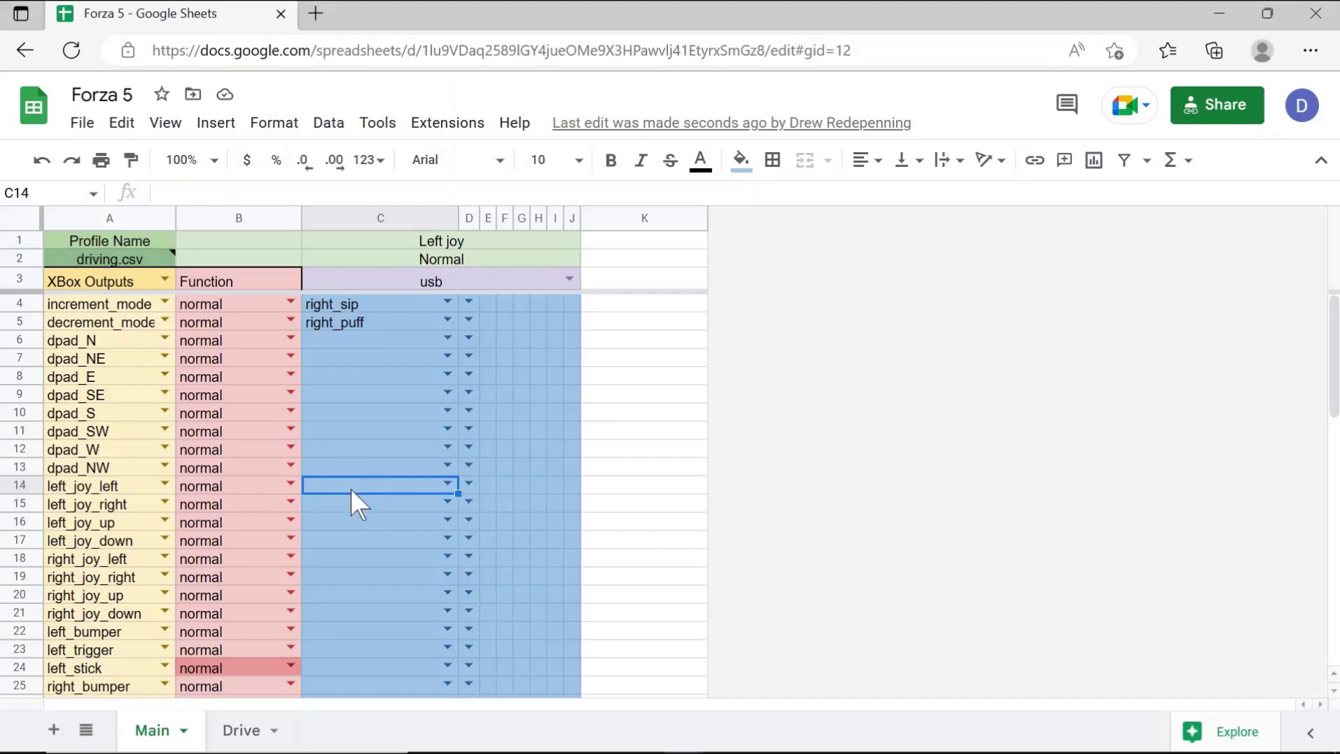
# Step: Set the usb cells for left_joy_left to usb_1_left and left_joy_right to usb_1_right
pyautogui.write('usb')
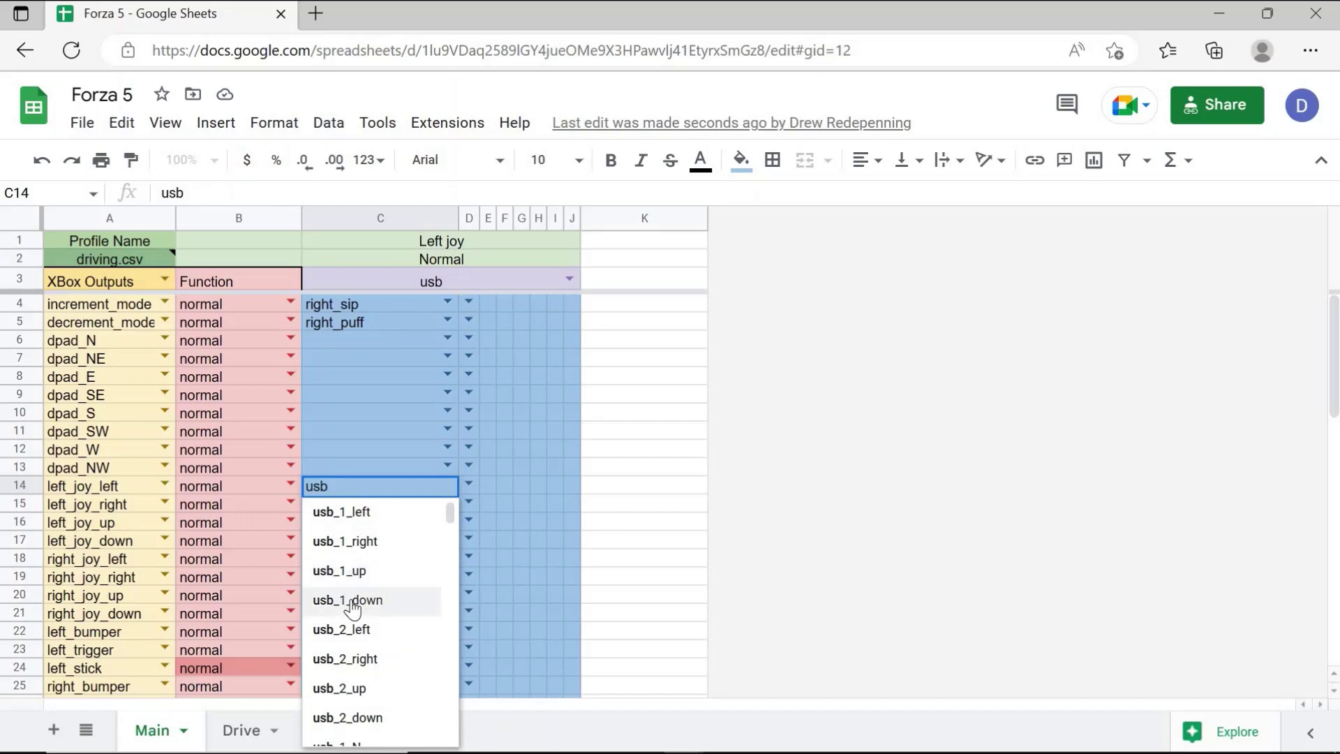
pyautogui.click(386, 520)
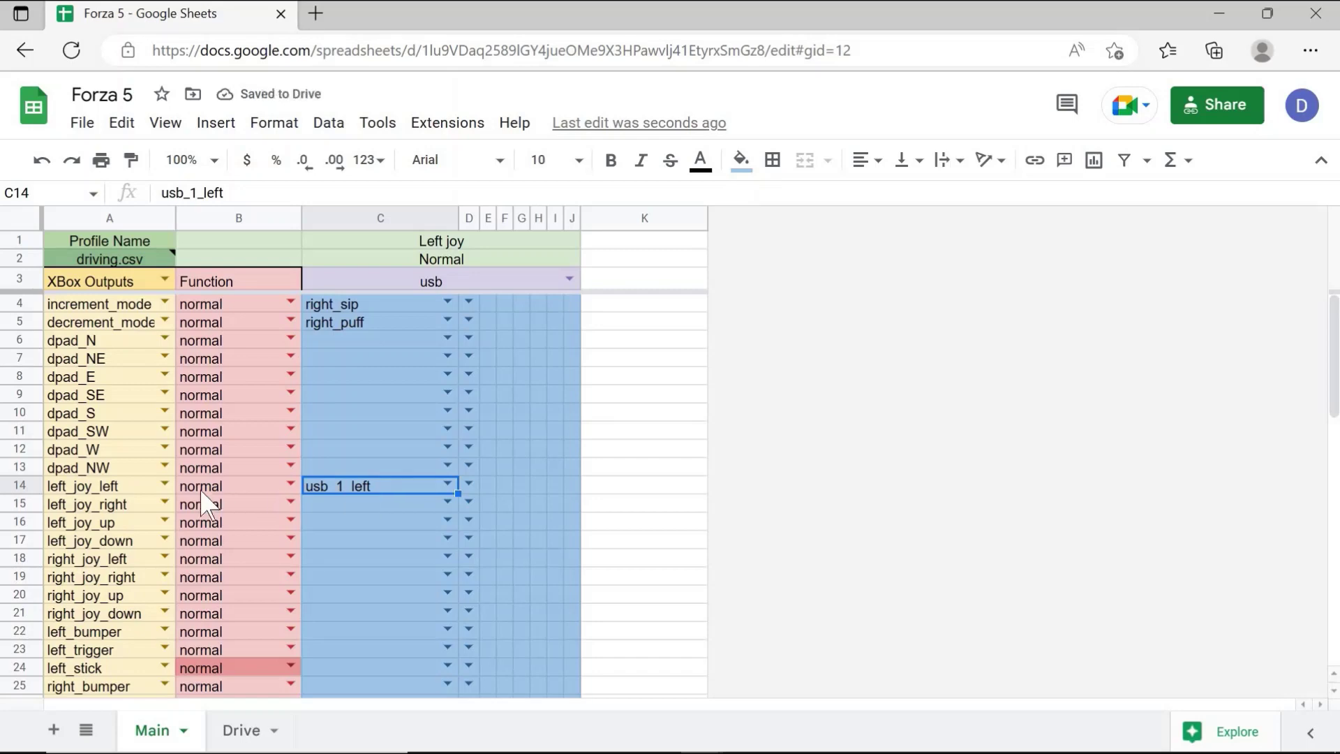
pyautogui.click(103, 488)
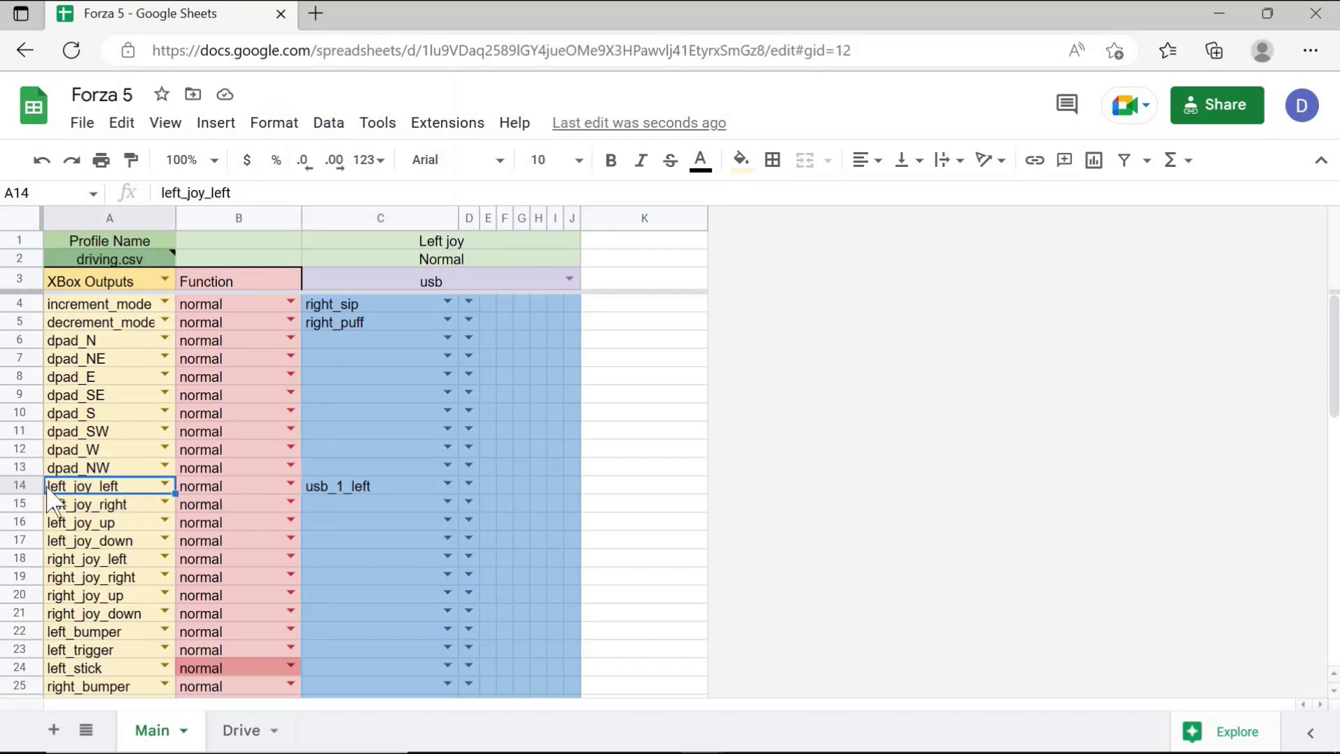
pyautogui.click(338, 504)
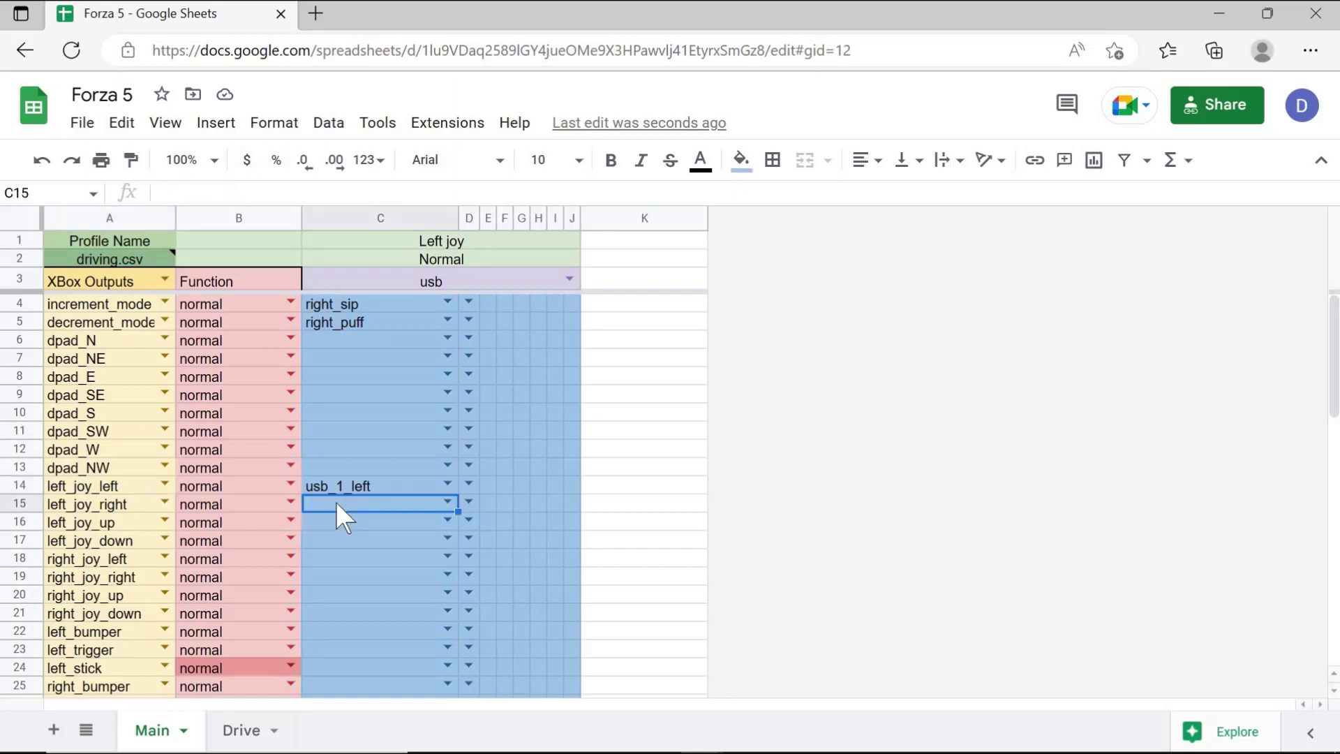
pyautogui.write('usb')
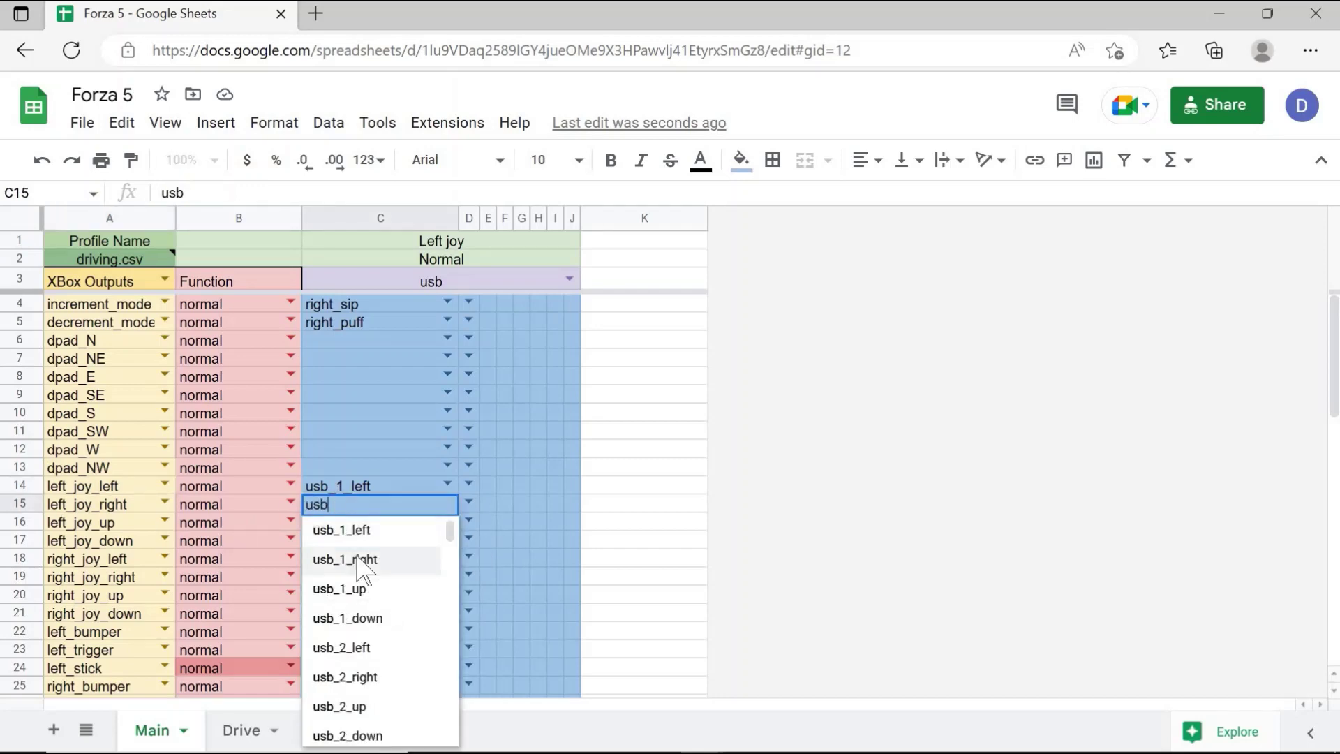
pyautogui.click(366, 559)
# Step: Set left_joy_up to usb_1_up and left_joy_down to usb_1_down, then select the joystick rows
pyautogui.click(368, 522)
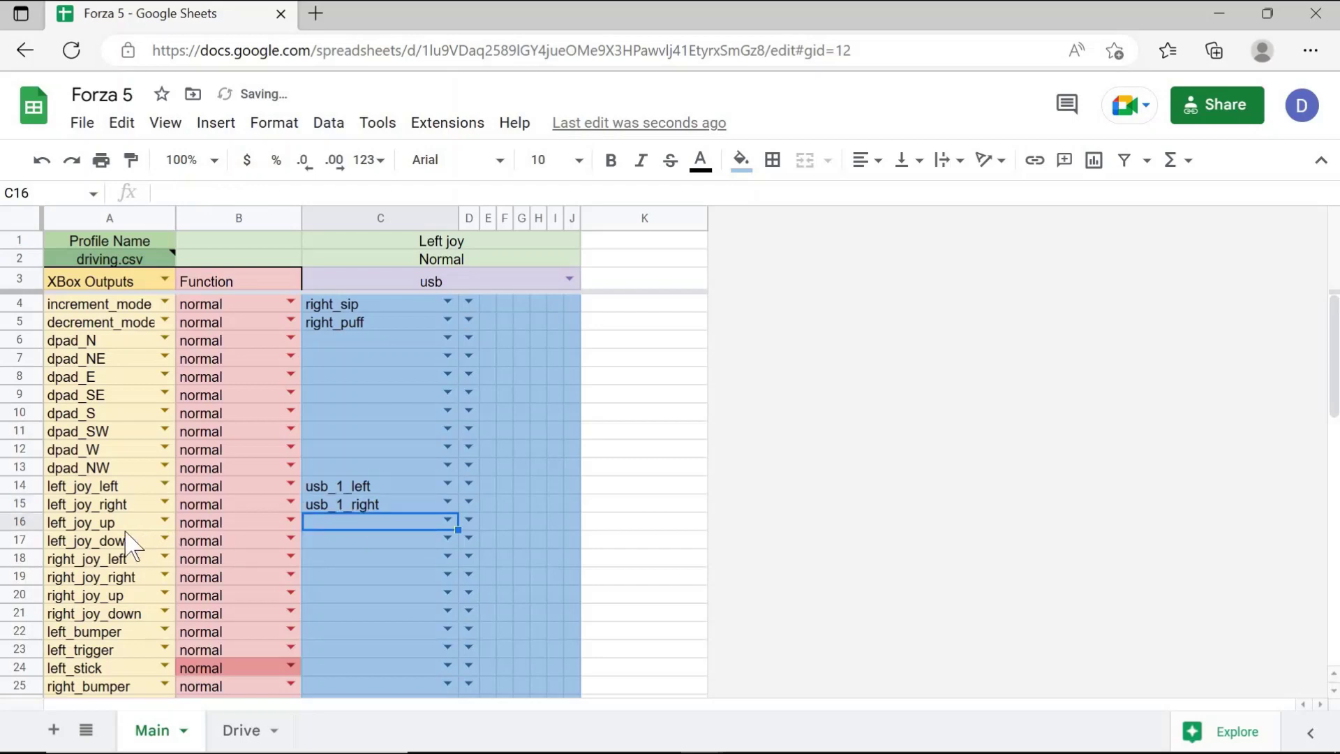
pyautogui.write('usb')
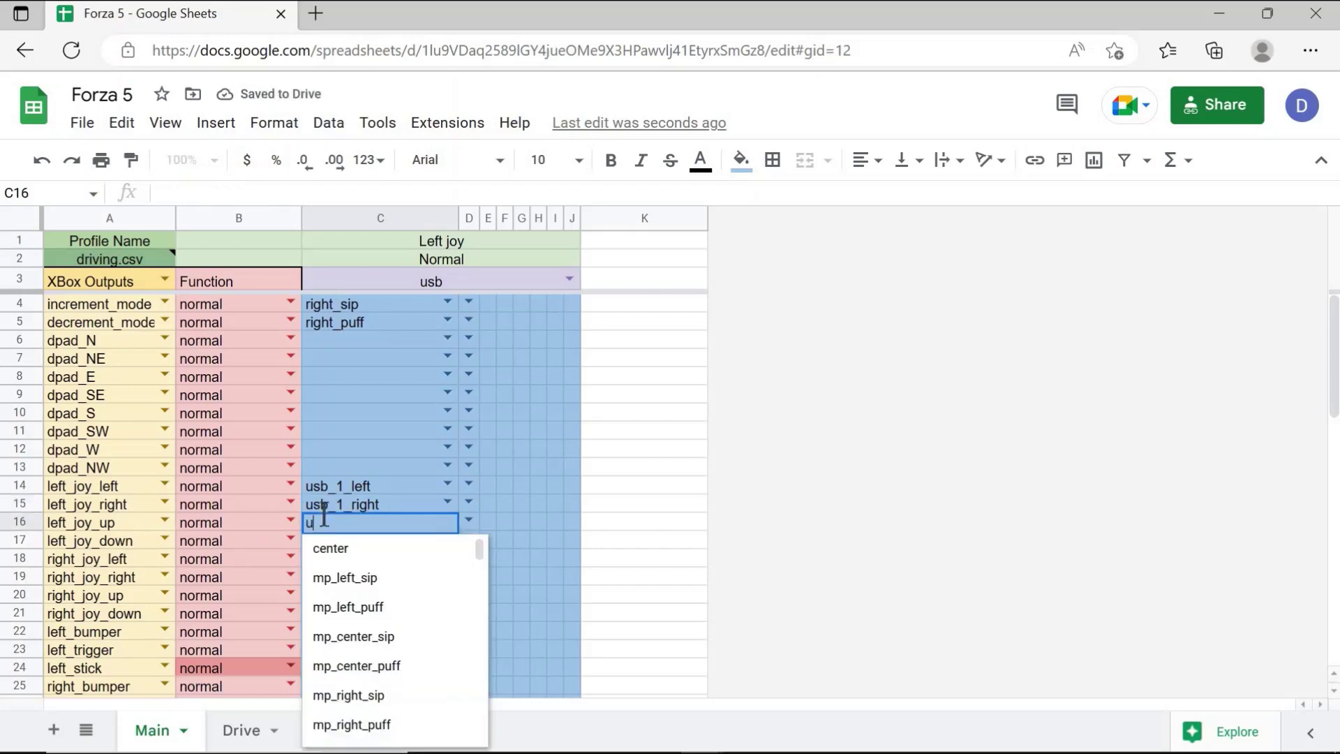
pyautogui.click(374, 611)
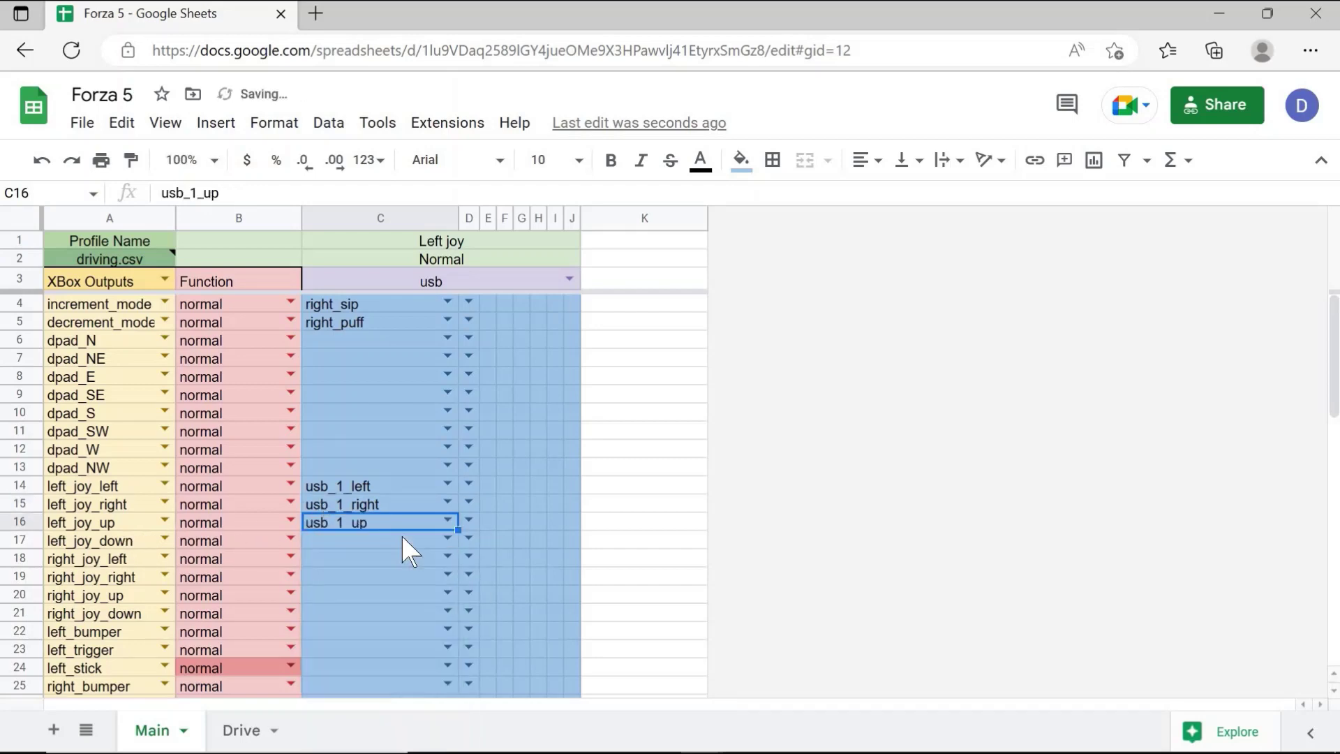
pyautogui.click(401, 536)
pyautogui.write('usb')
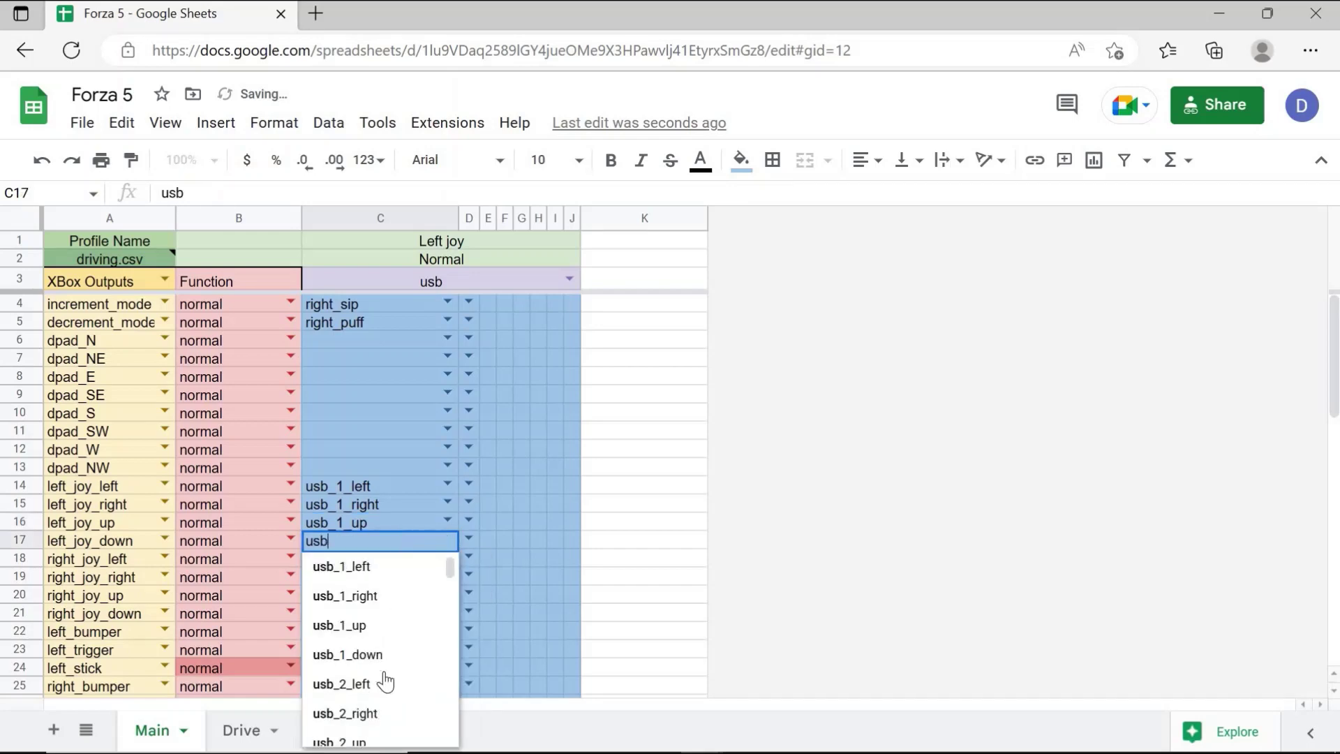
pyautogui.click(388, 656)
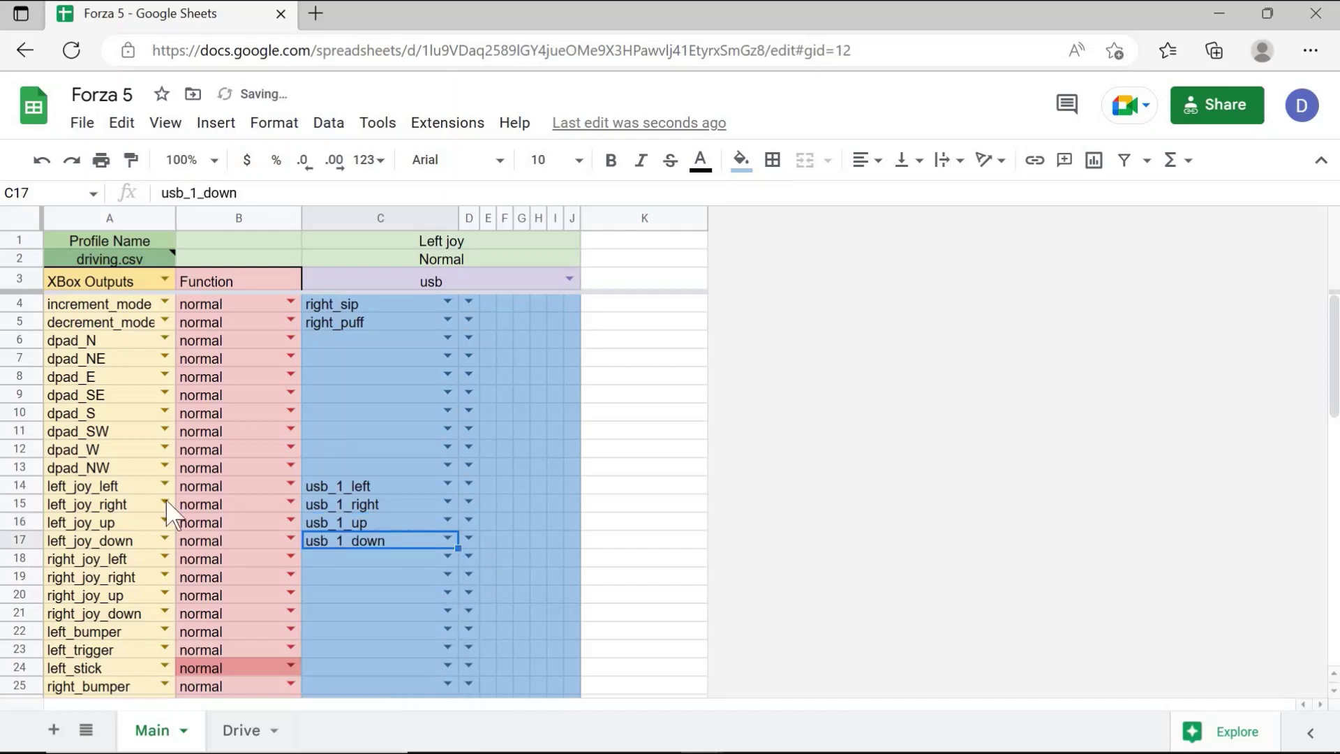
pyautogui.moveTo(140, 492); pyautogui.dragTo(366, 545)
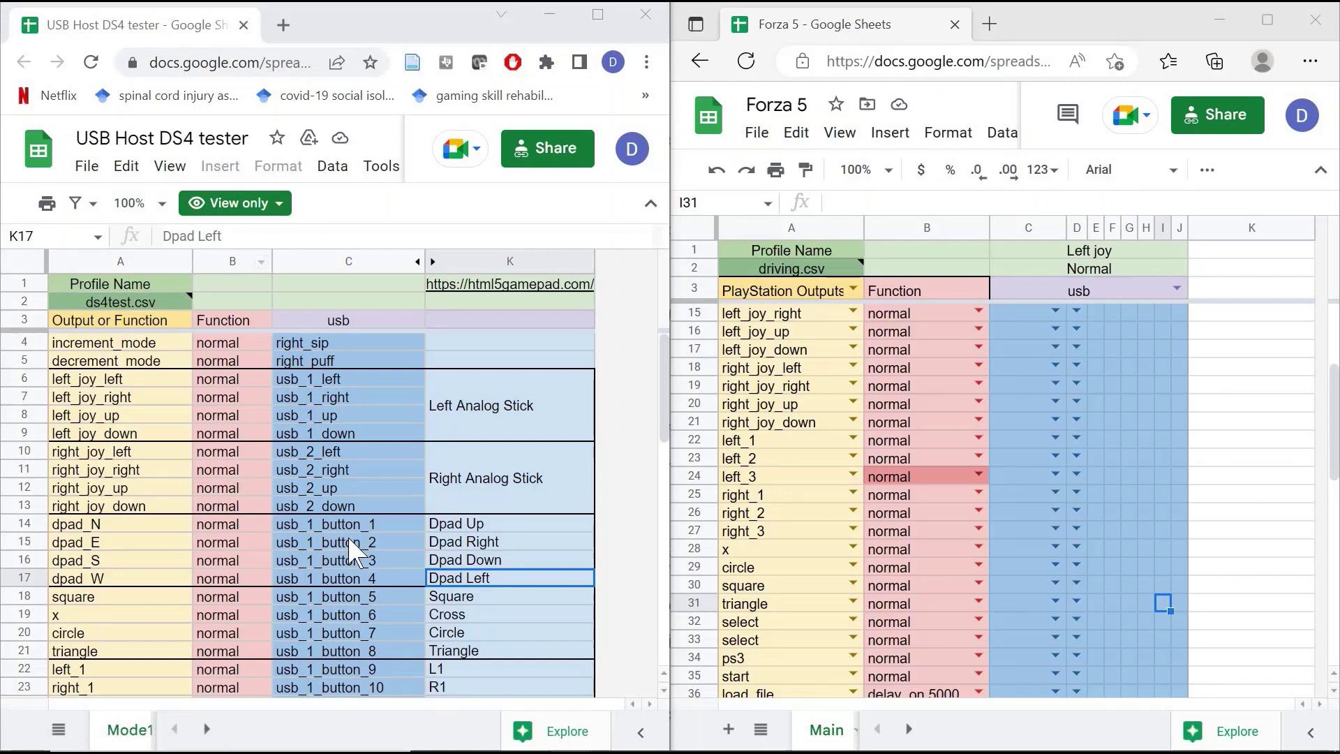
# Step: Scroll the DS4 tester sheet to the square row and check its usb value, usb_1_button_5
pyautogui.scroll(-1, 351, 553)
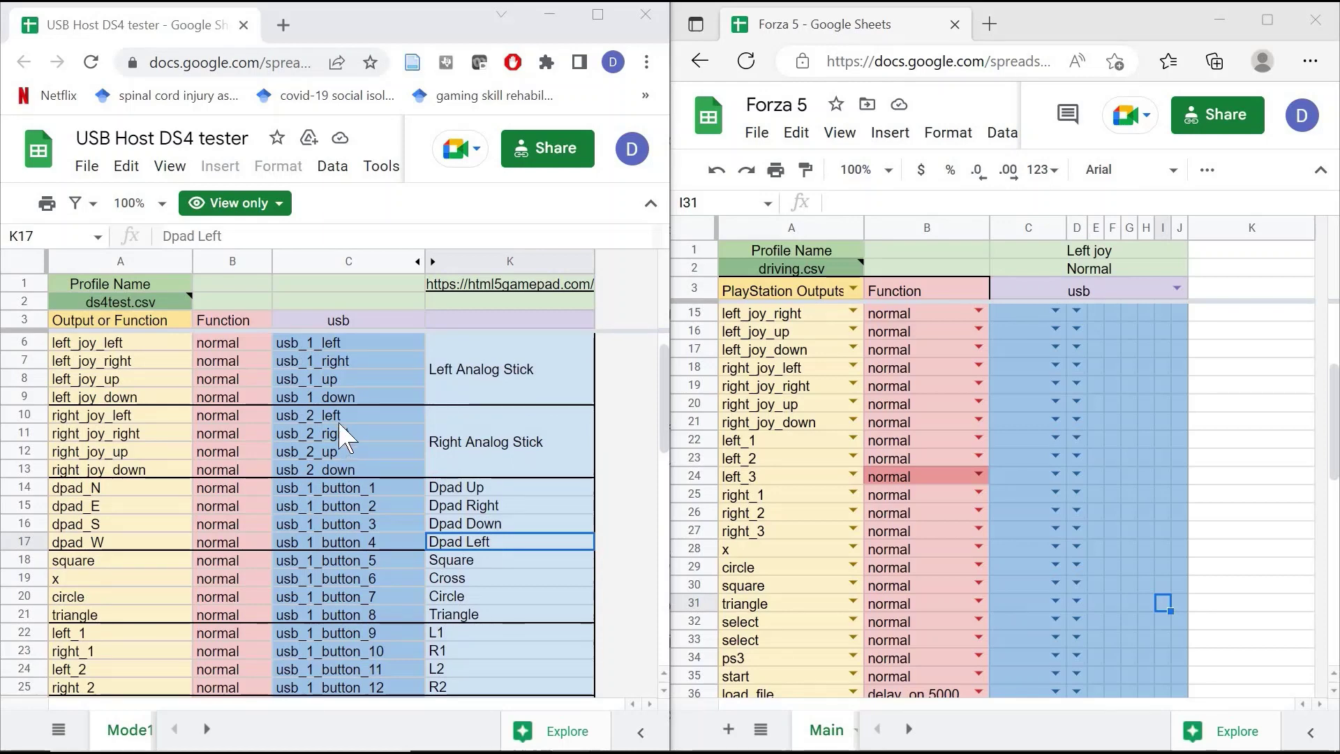
pyautogui.scroll(-3, 342, 433)
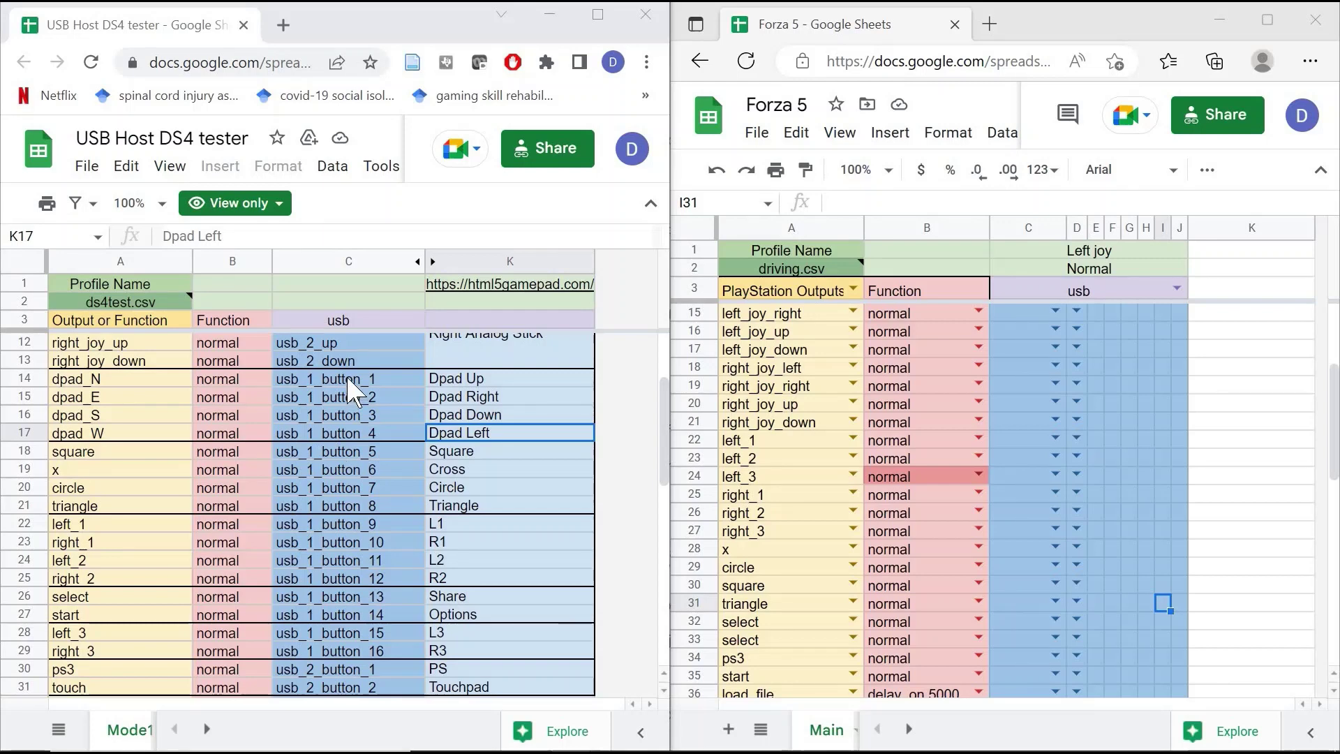
pyautogui.scroll(3, 353, 391)
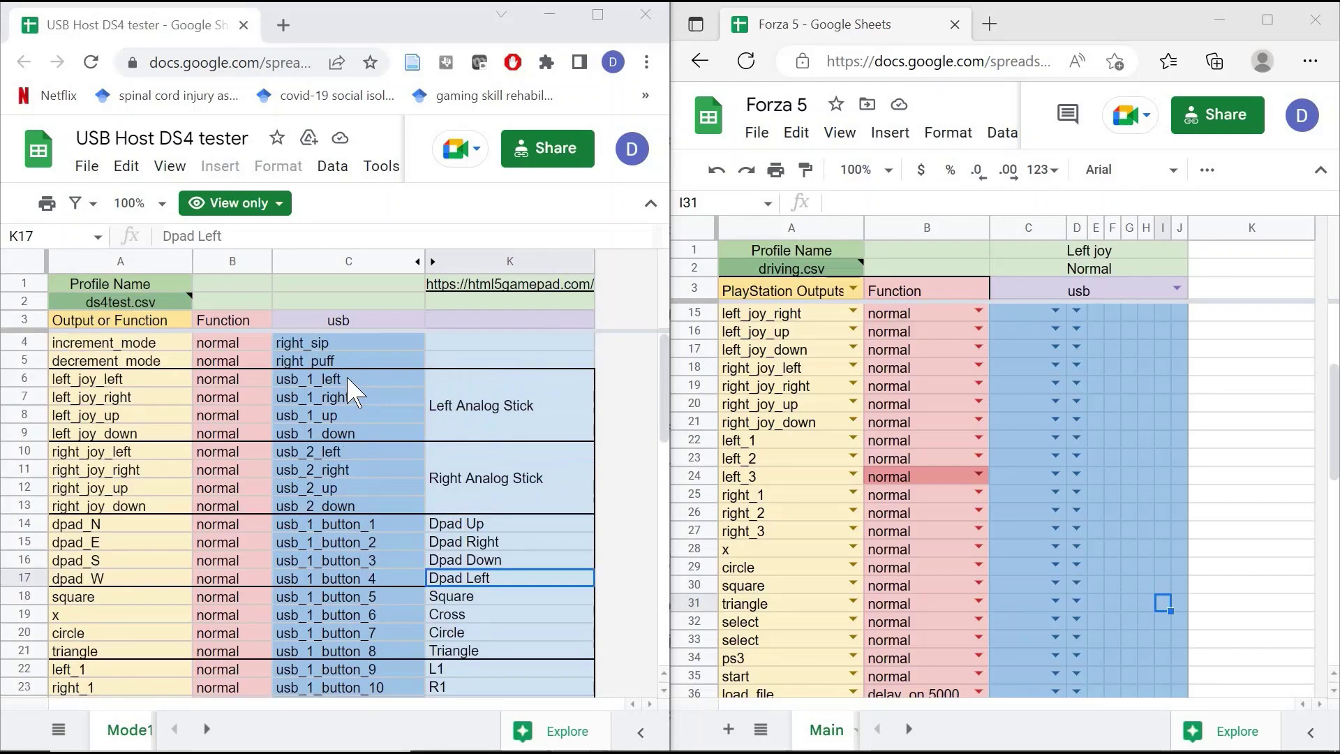
pyautogui.scroll(-3, 353, 391)
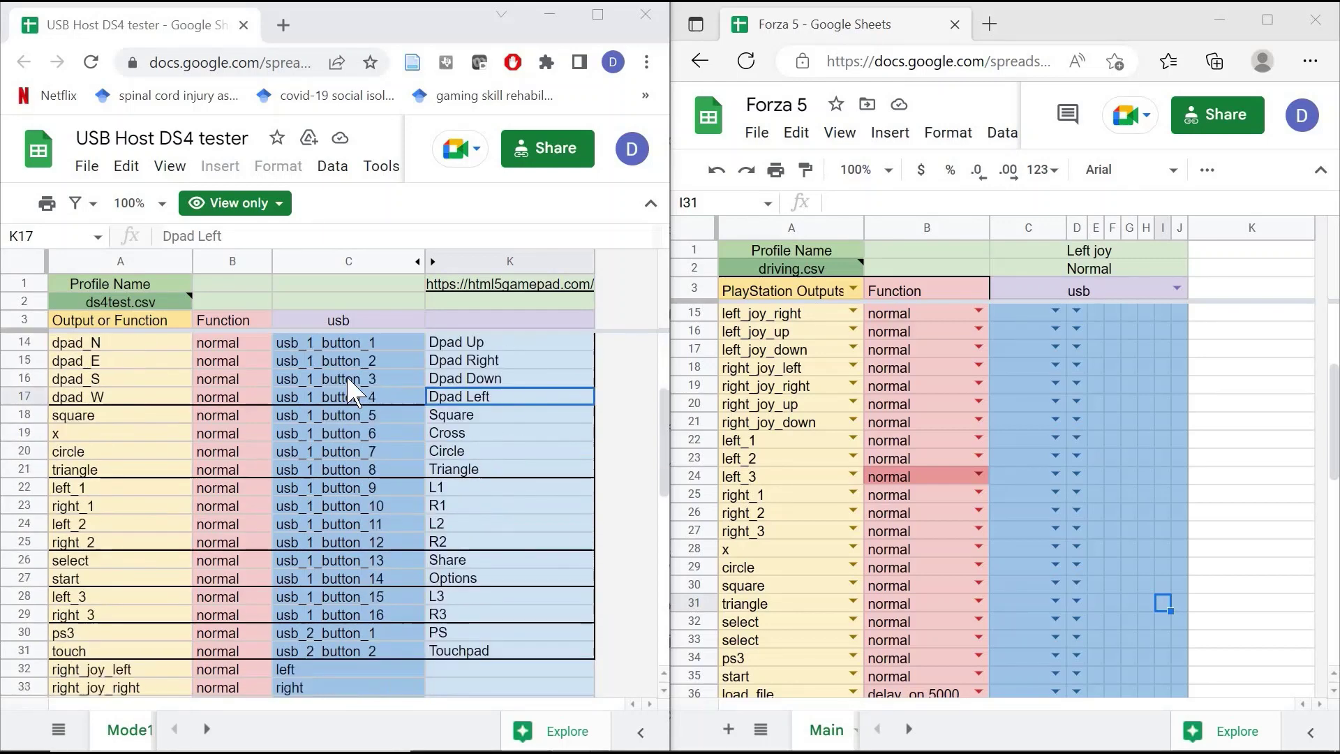
pyautogui.click(345, 419)
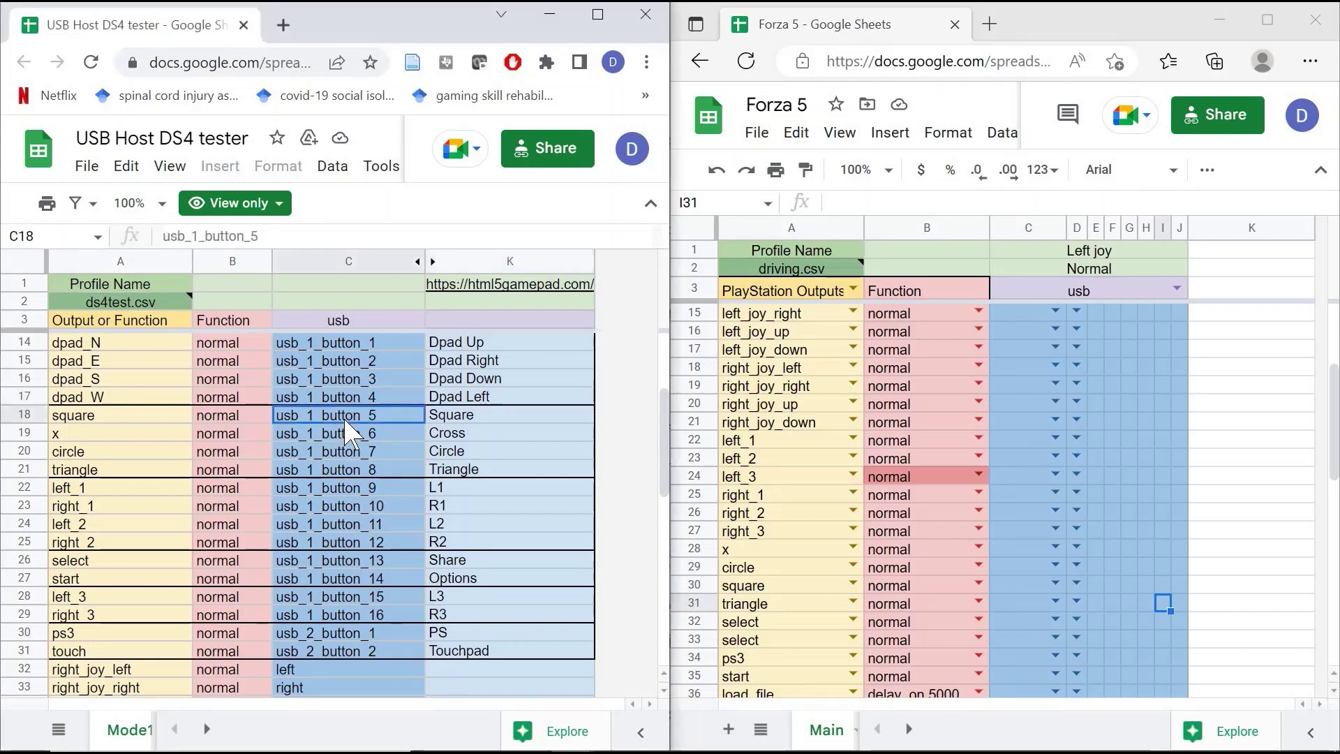
pyautogui.click(150, 415)
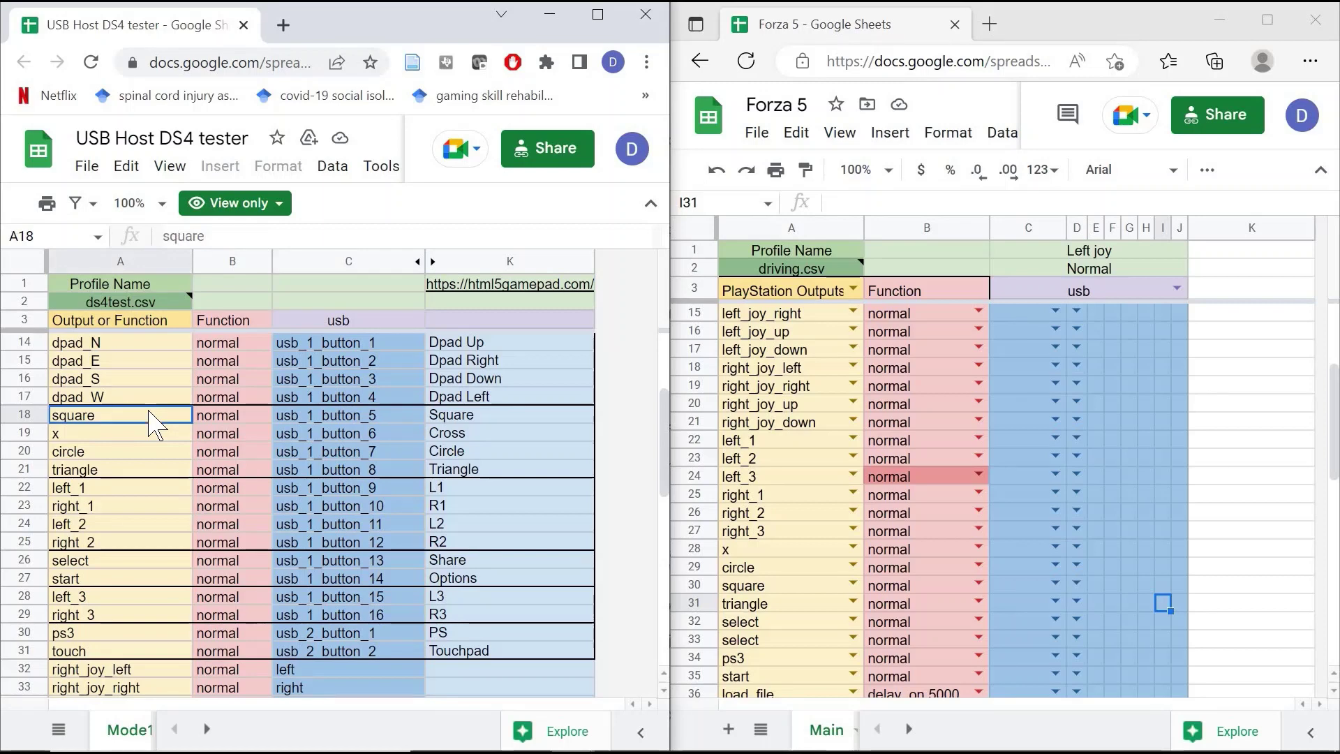
pyautogui.click(320, 419)
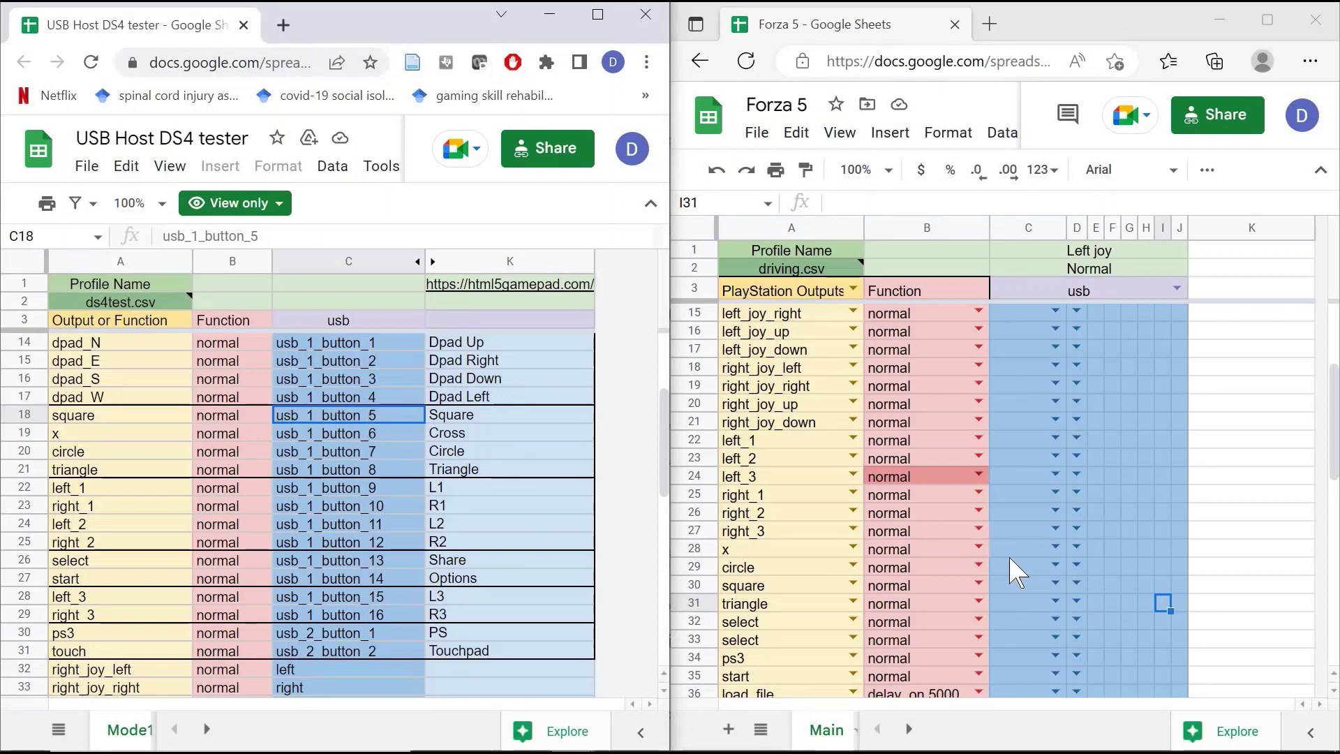
pyautogui.click(1020, 532)
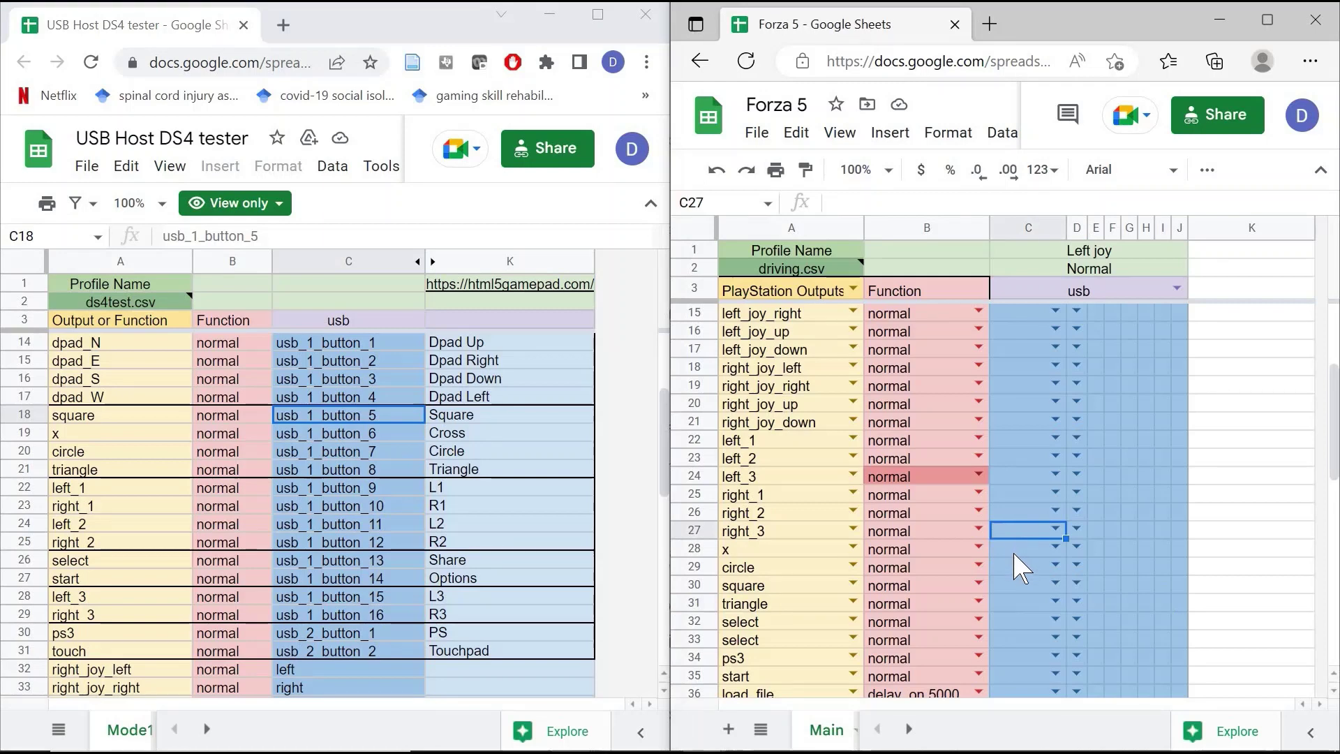
pyautogui.click(1014, 554)
pyautogui.write('usb')
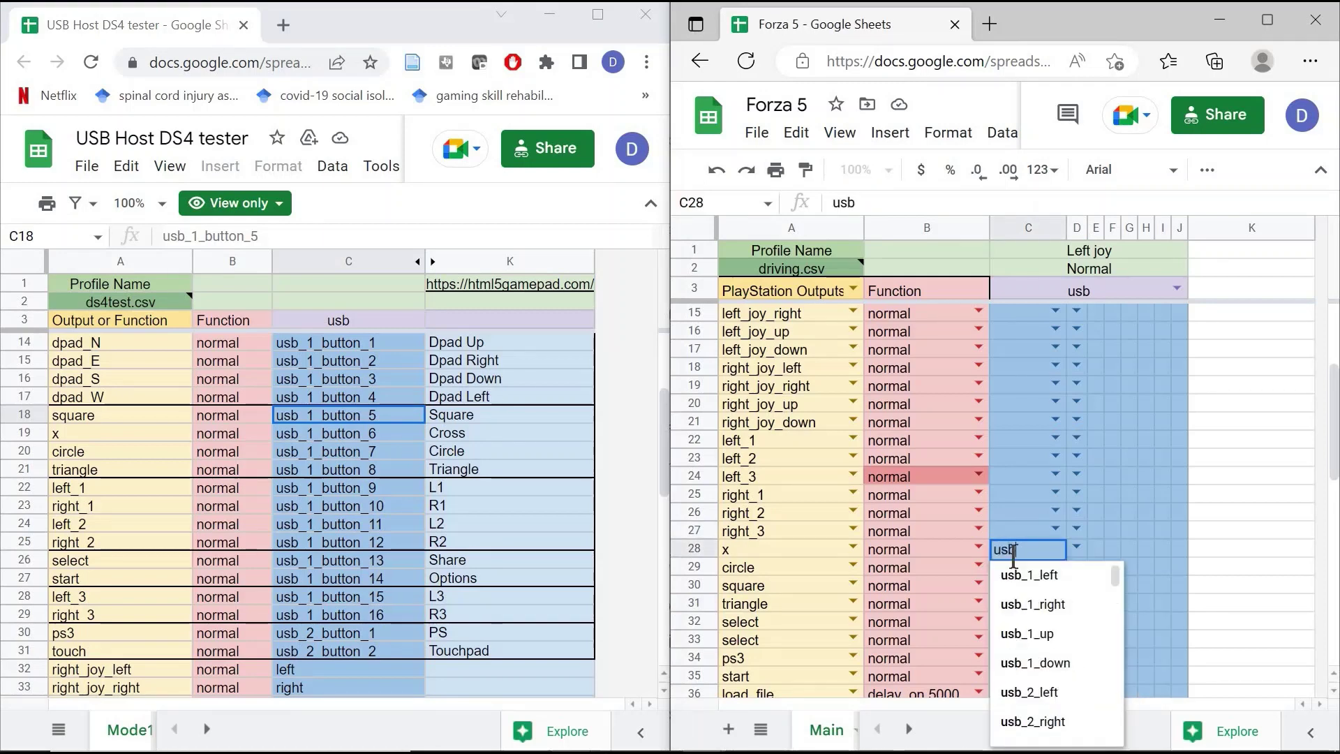
pyautogui.write('_1_butt')
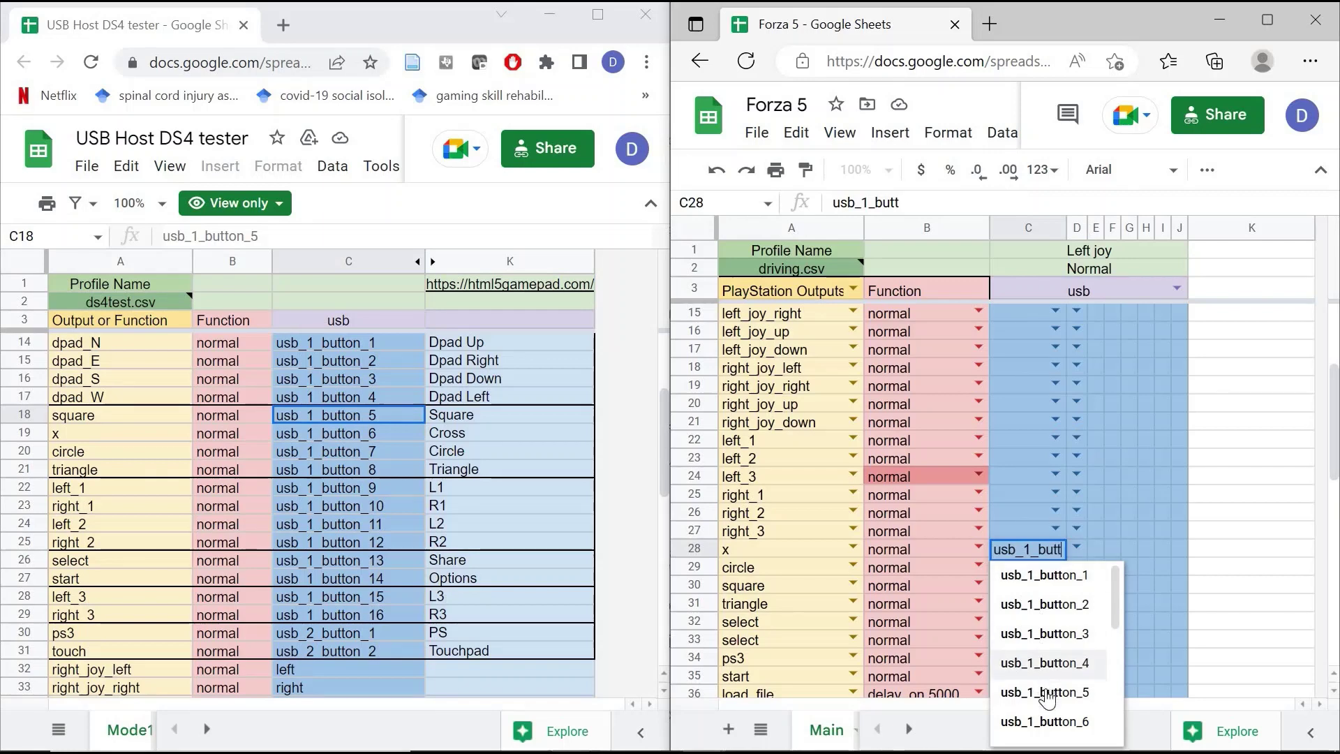
pyautogui.click(1047, 691)
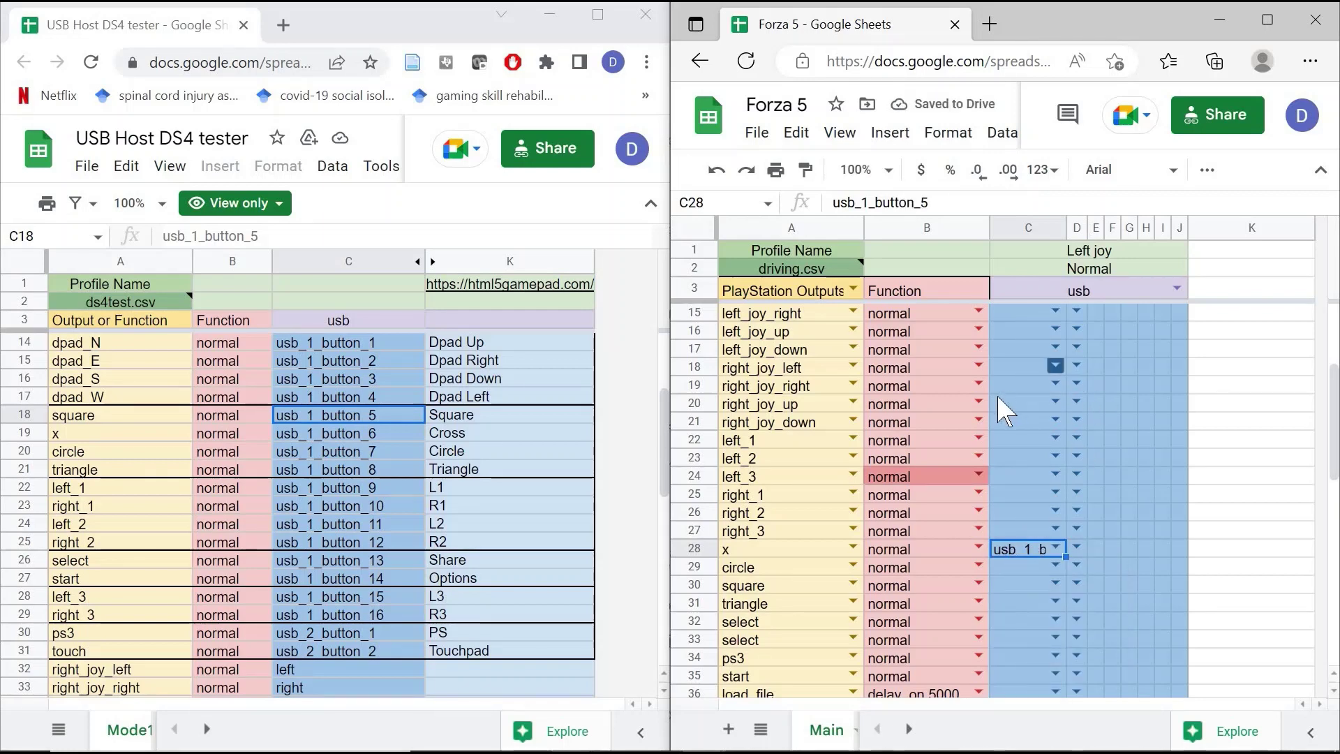
pyautogui.click(783, 548)
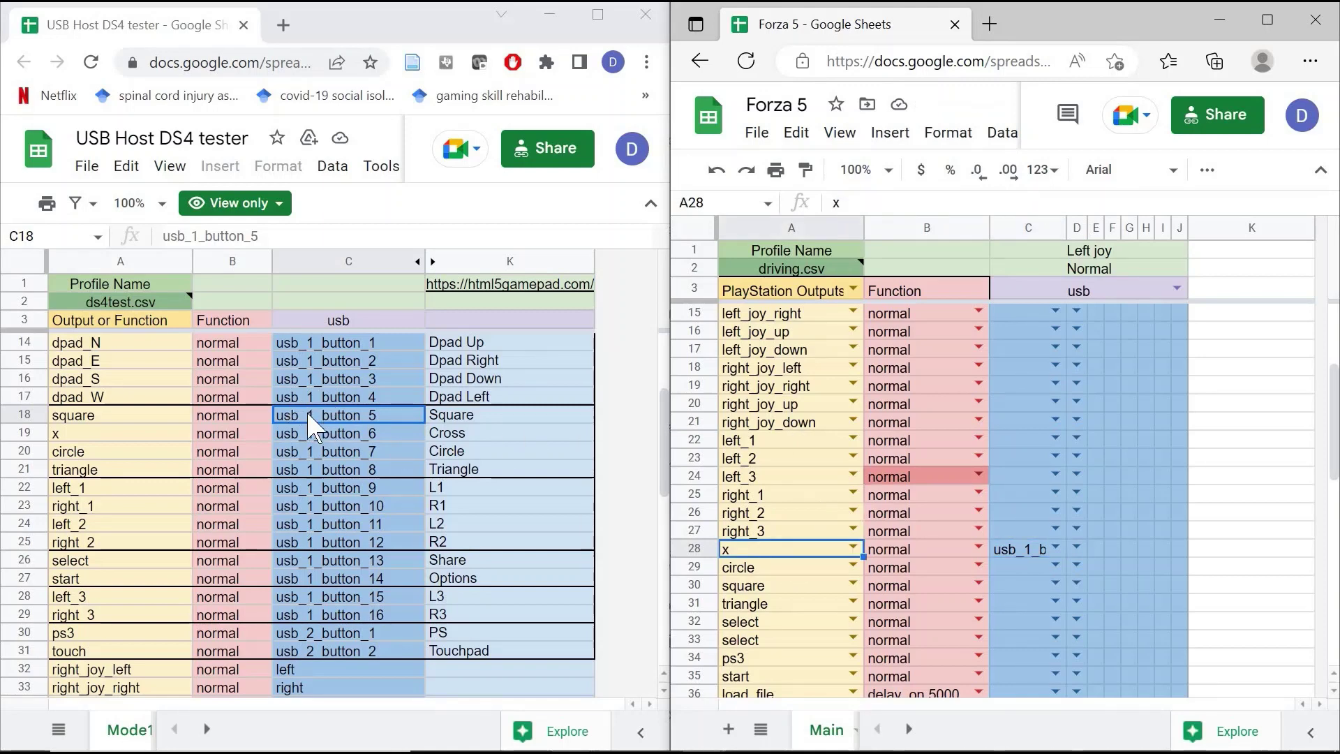
pyautogui.click(130, 414)
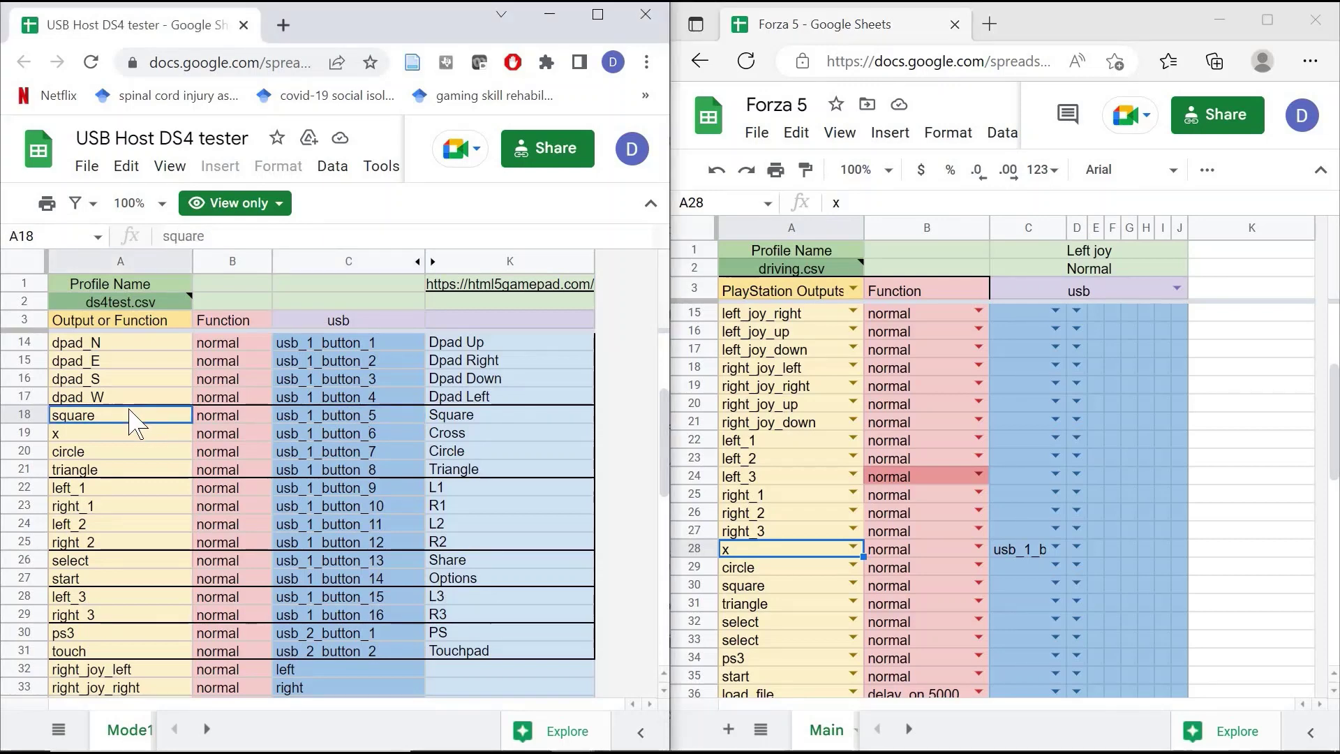
pyautogui.click(130, 475)
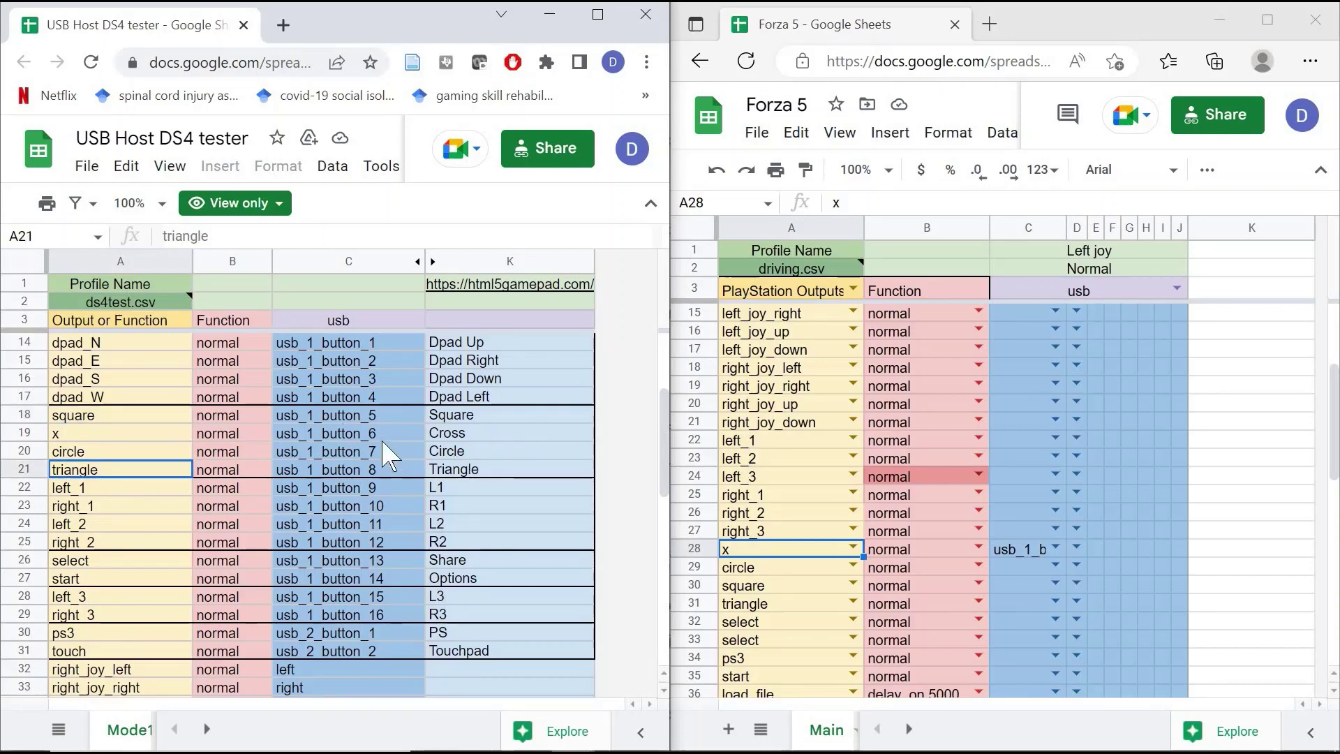
# Step: Check triangle's usb value, usb_1_button_8, in the DS4 tester reference
pyautogui.click(354, 474)
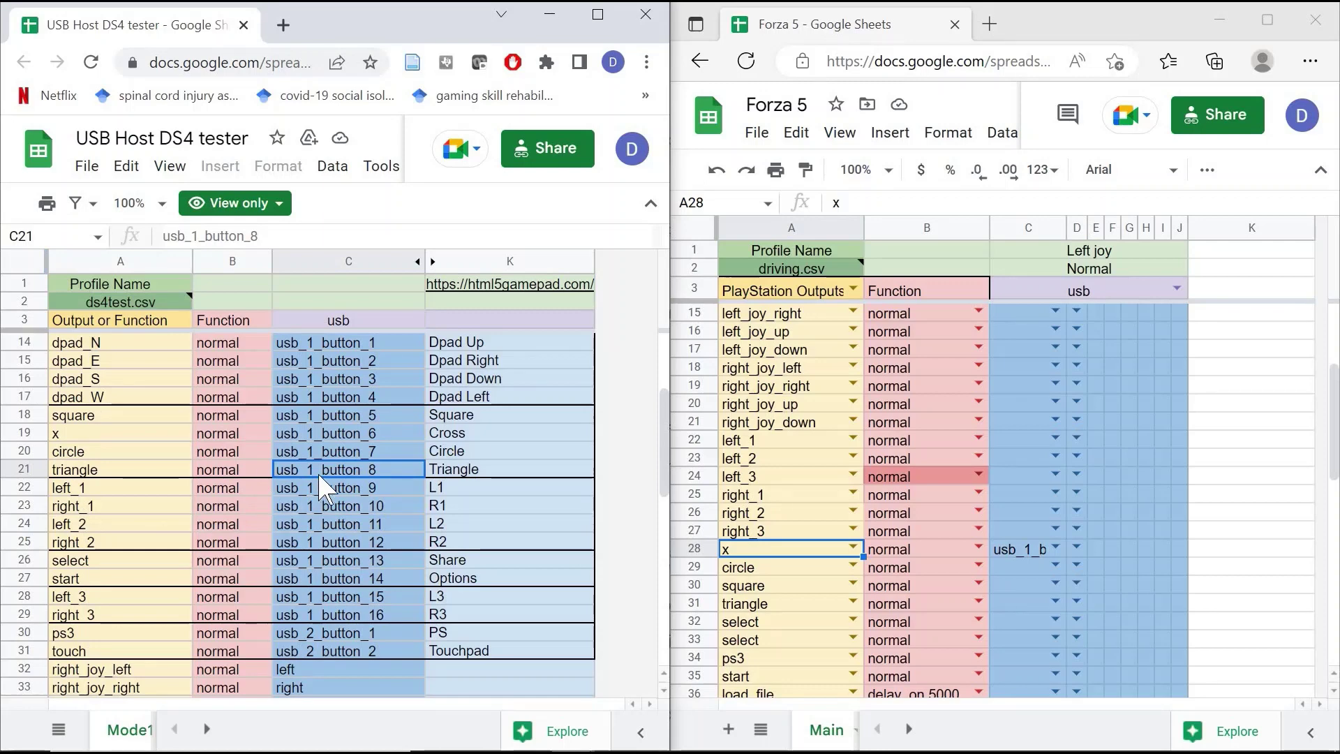
pyautogui.click(157, 474)
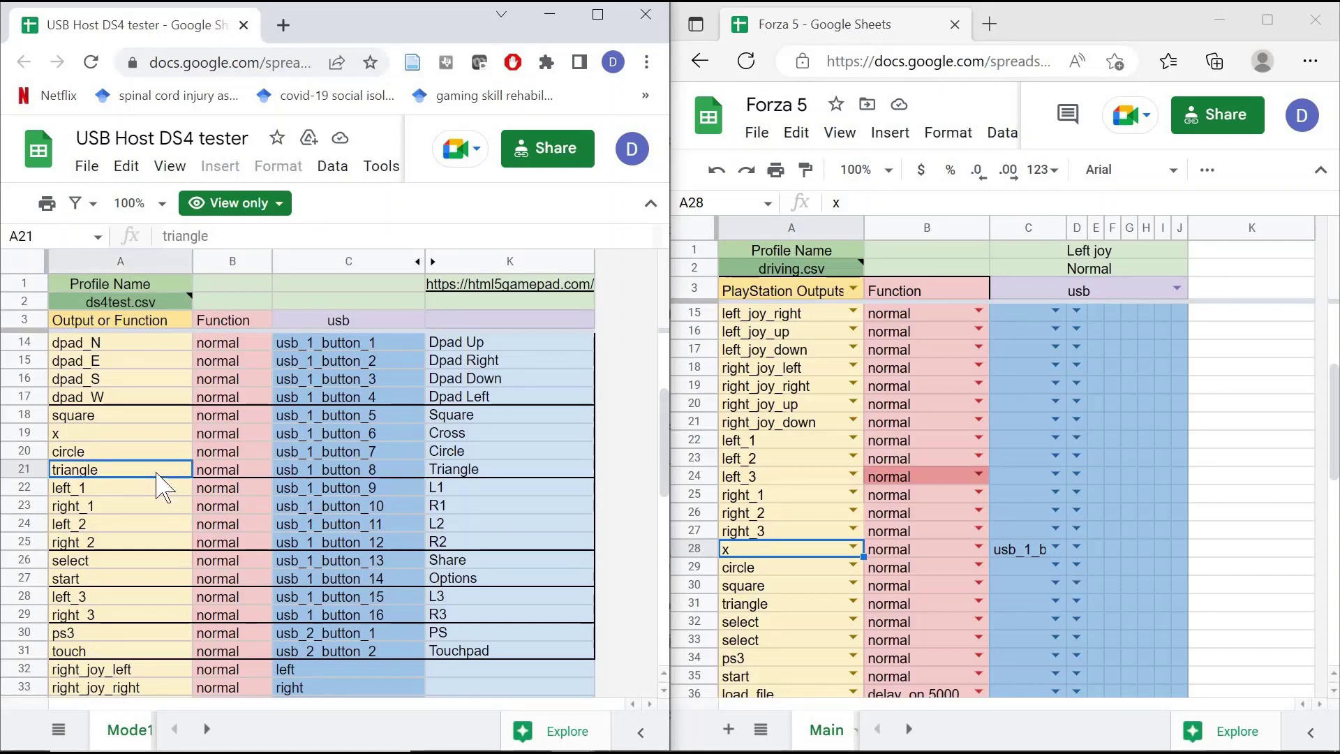
pyautogui.click(346, 469)
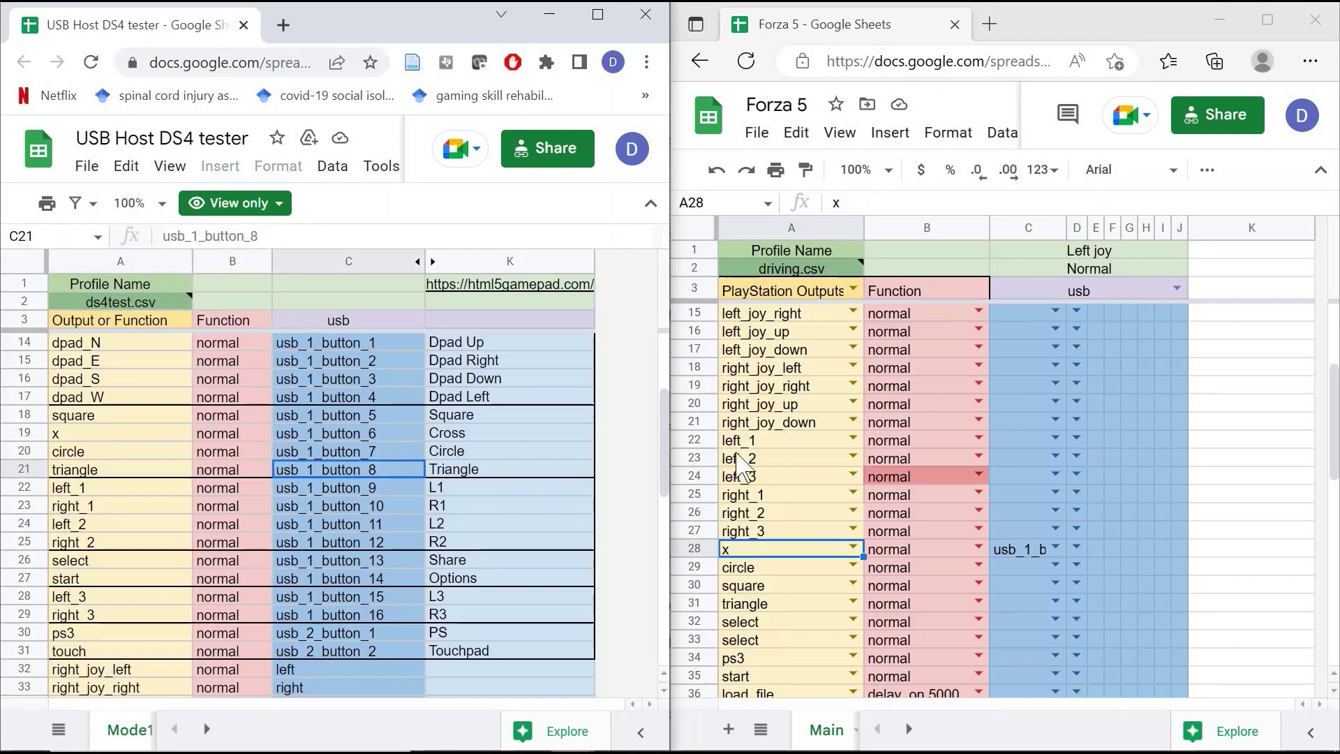
# Step: Give Forza 5's left_1 row usb_1_button_8, then find the circle row in the reference
pyautogui.click(763, 441)
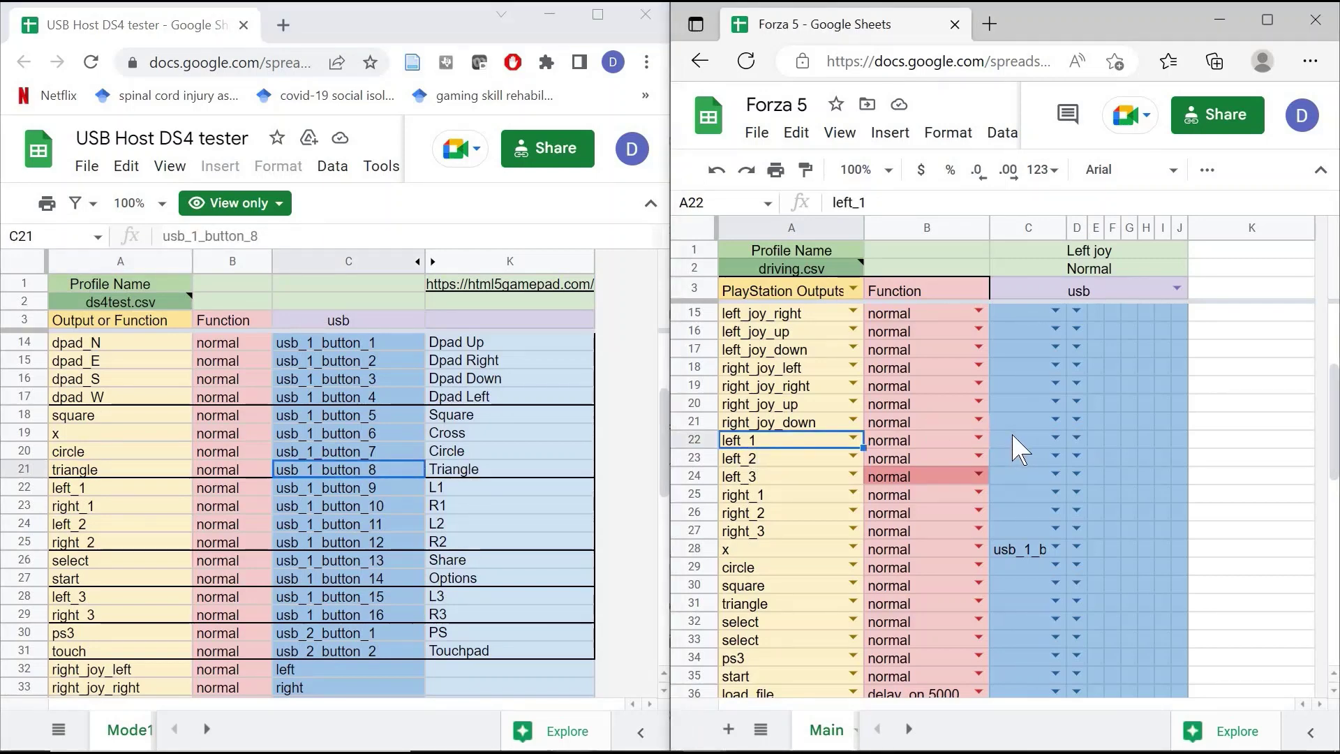
pyautogui.click(1013, 437)
pyautogui.write('usb_1')
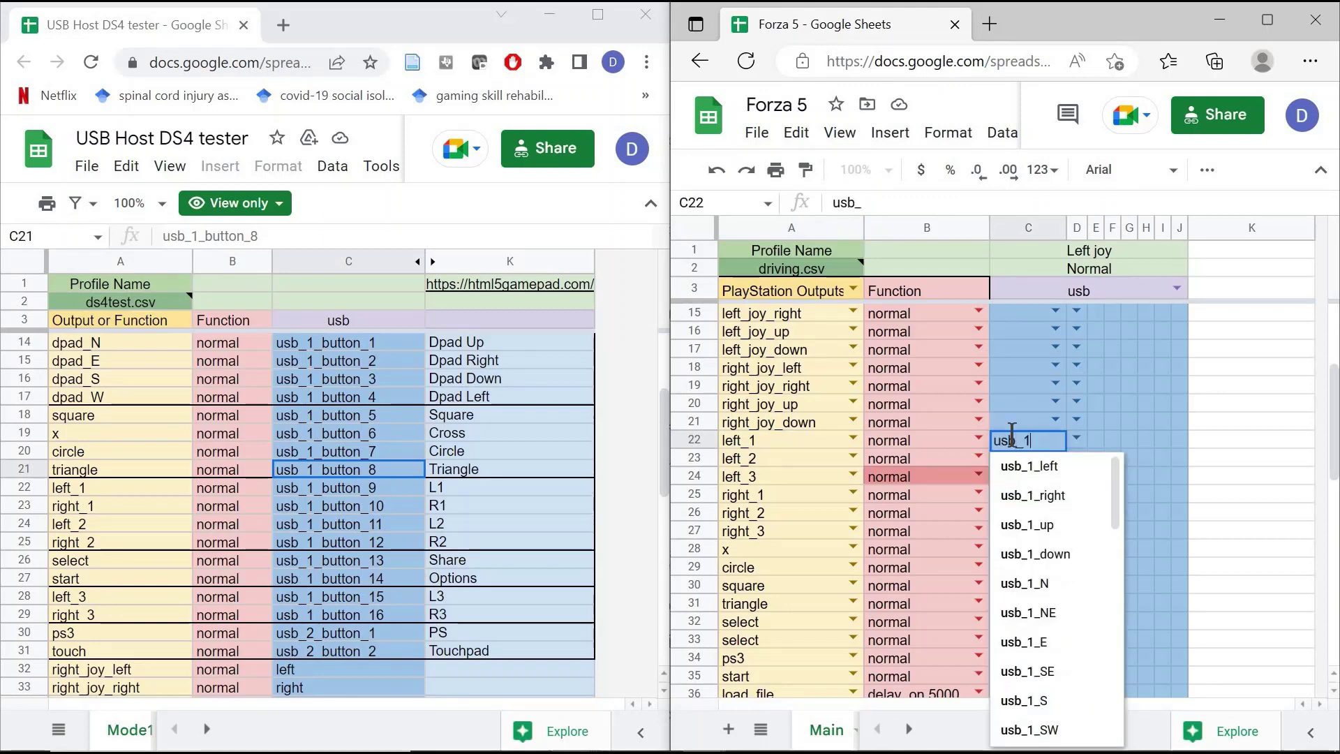
pyautogui.write('_butt')
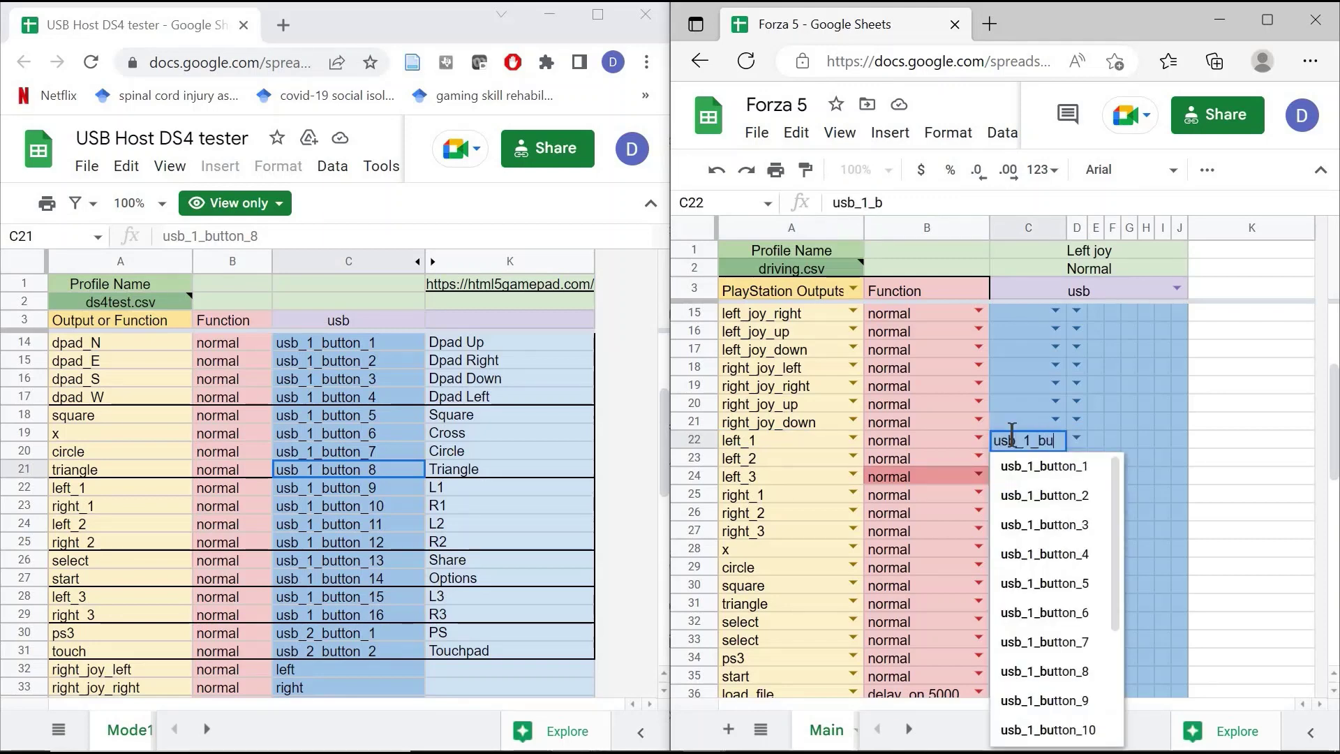
pyautogui.click(1062, 672)
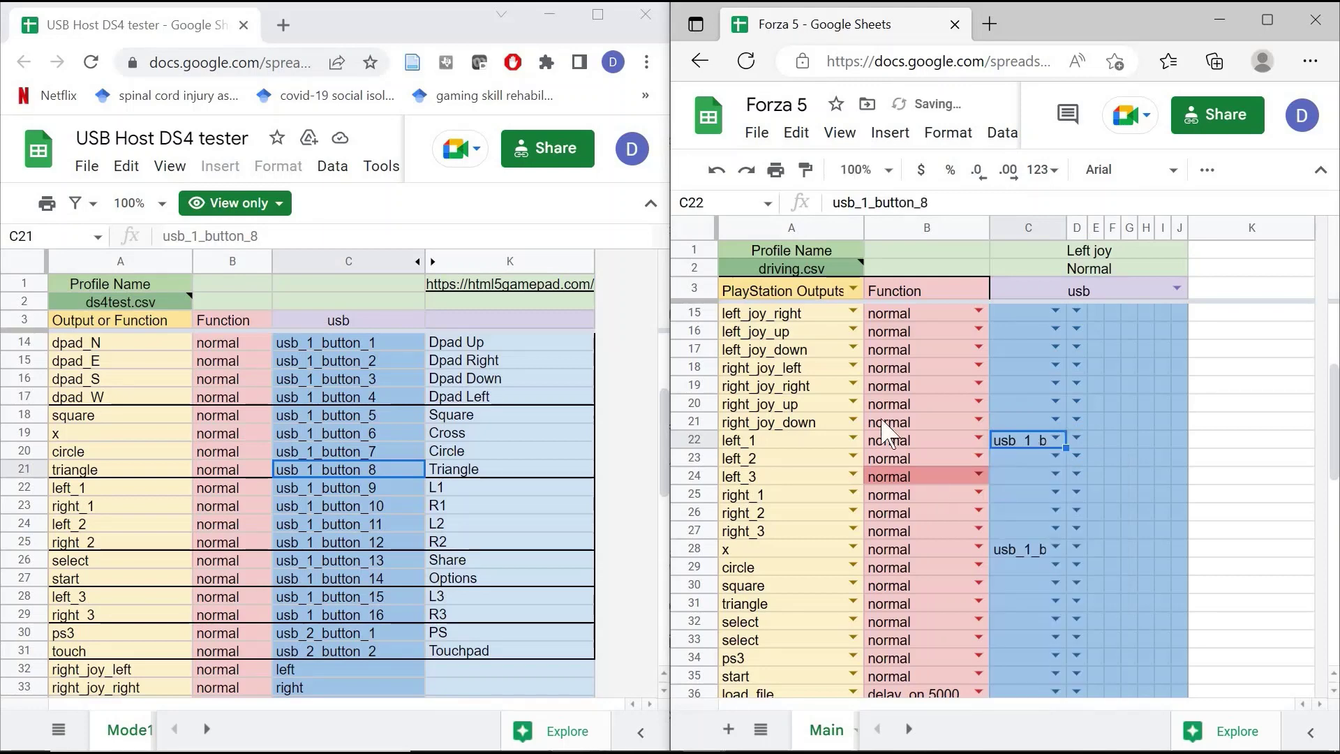
pyautogui.click(803, 453)
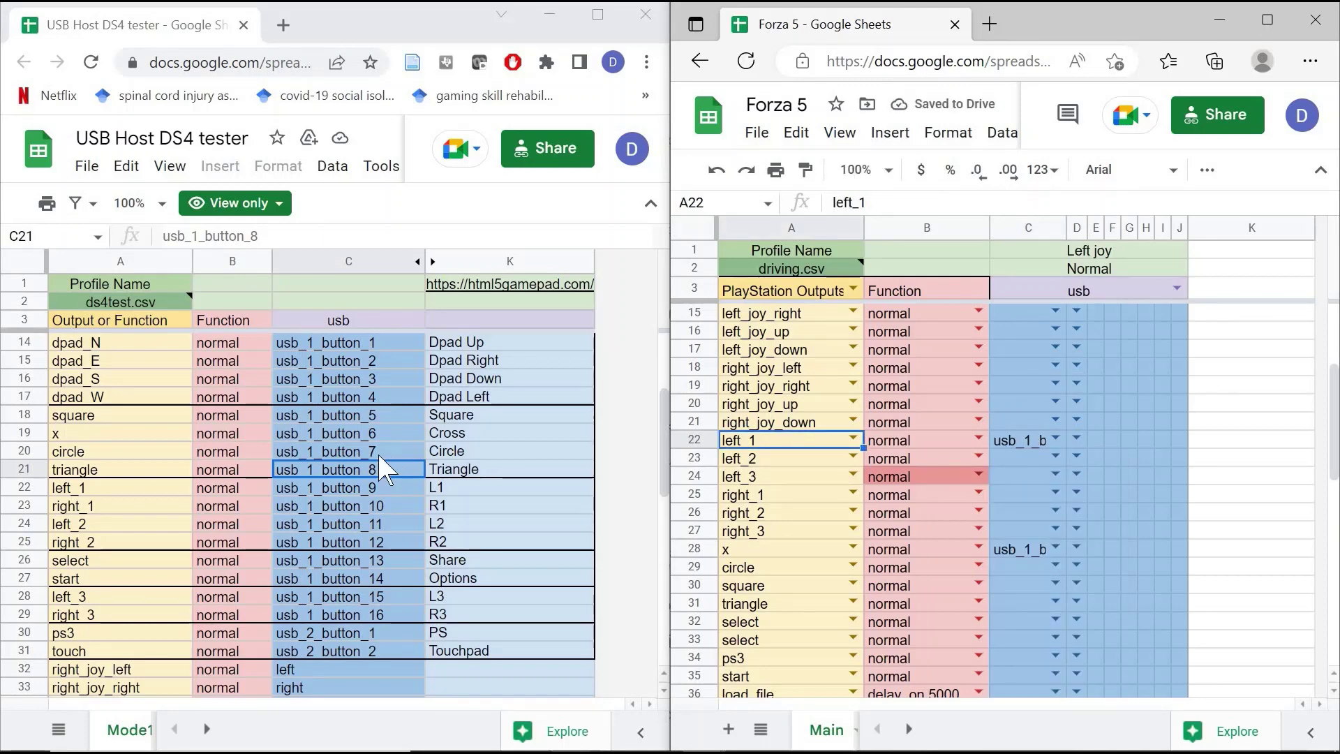
pyautogui.click(138, 473)
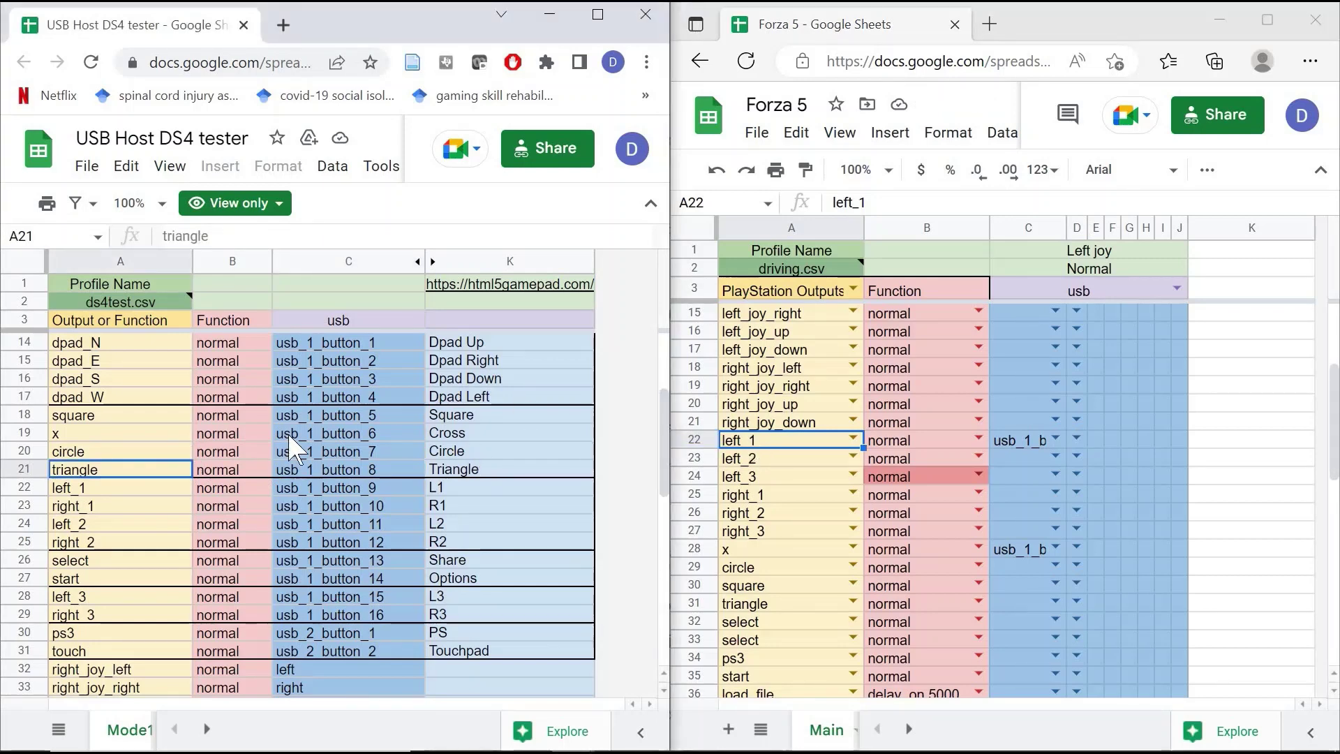
pyautogui.click(155, 451)
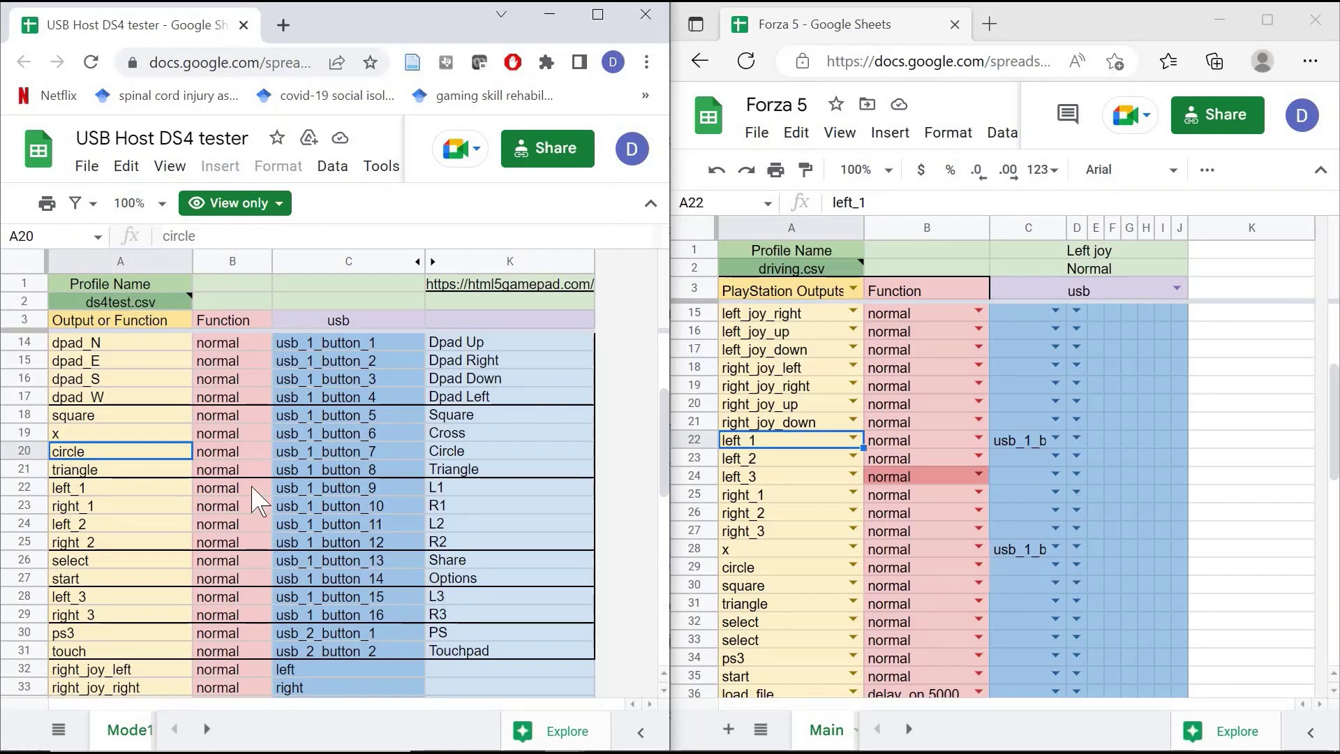
# Step: Match circle's usb_1_button_7 from the tester by entering it in Forza 5's circle usb cell
pyautogui.click(303, 452)
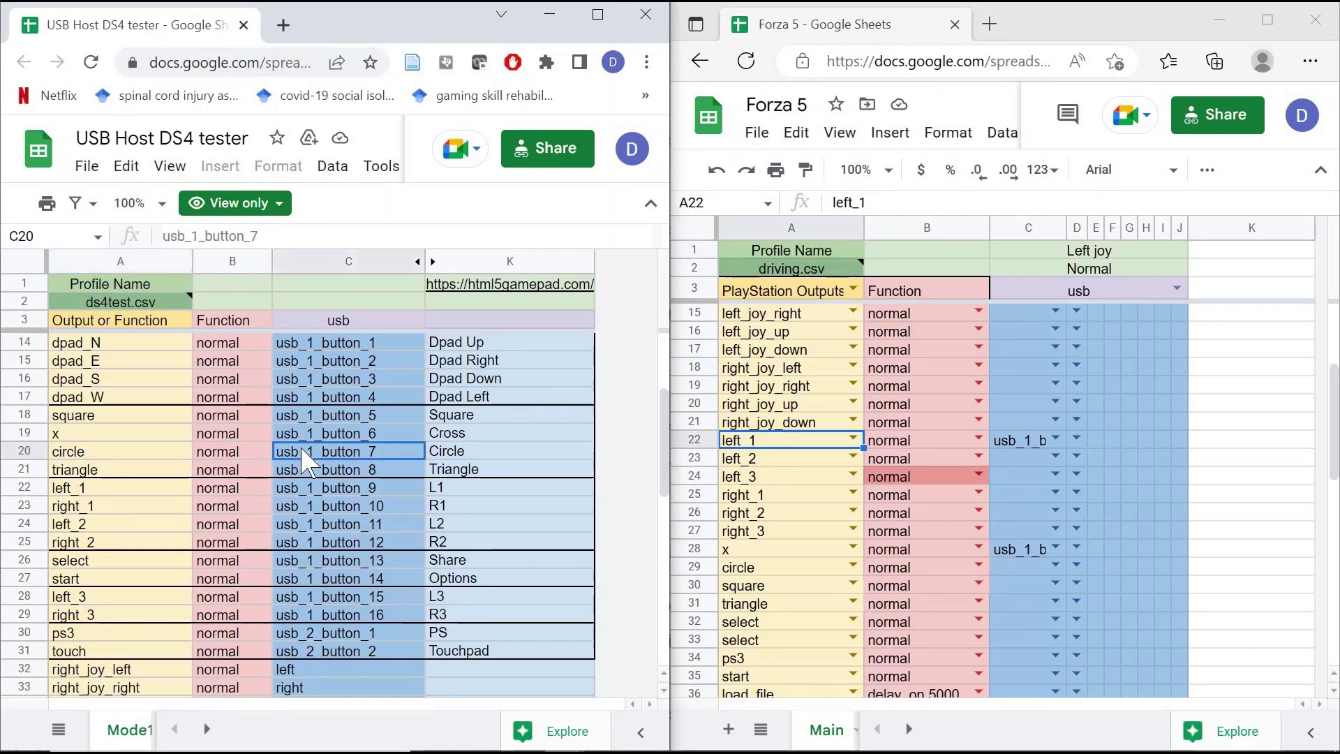
pyautogui.click(155, 457)
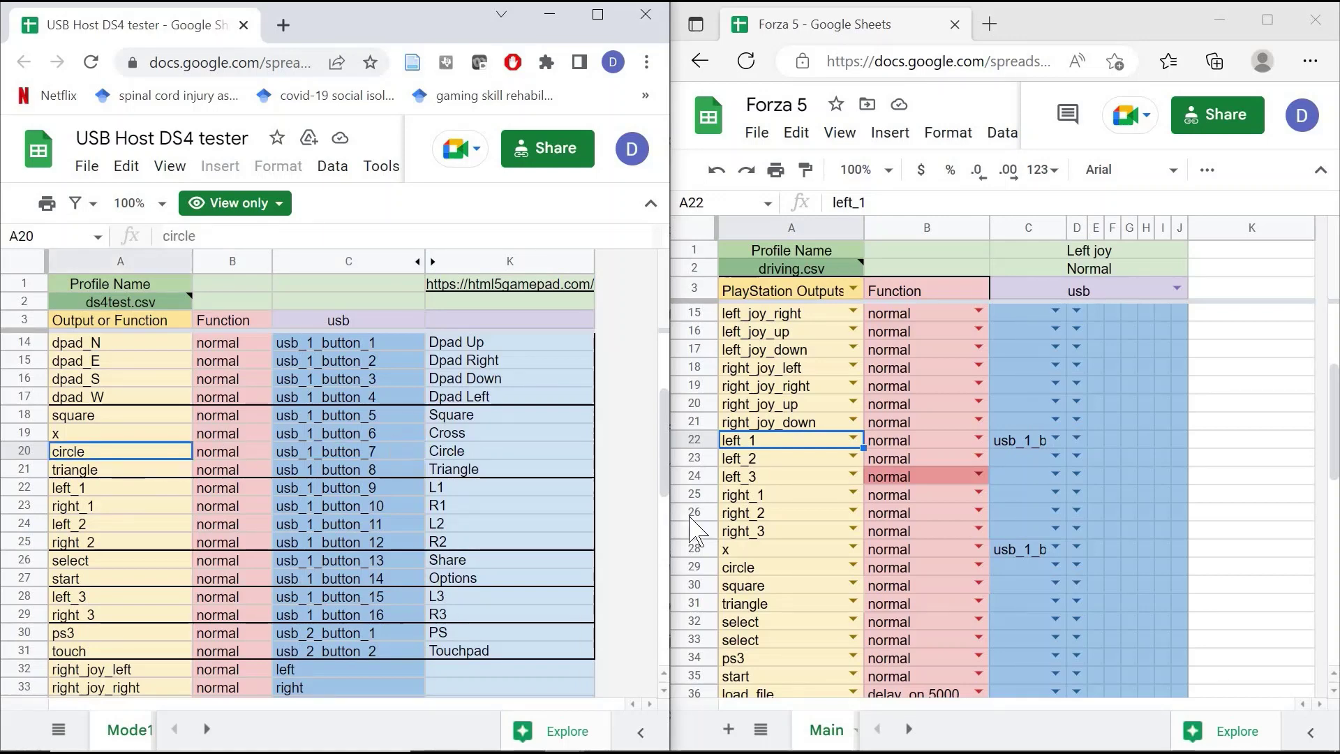
pyautogui.click(1015, 568)
pyautogui.write('usb_1_but')
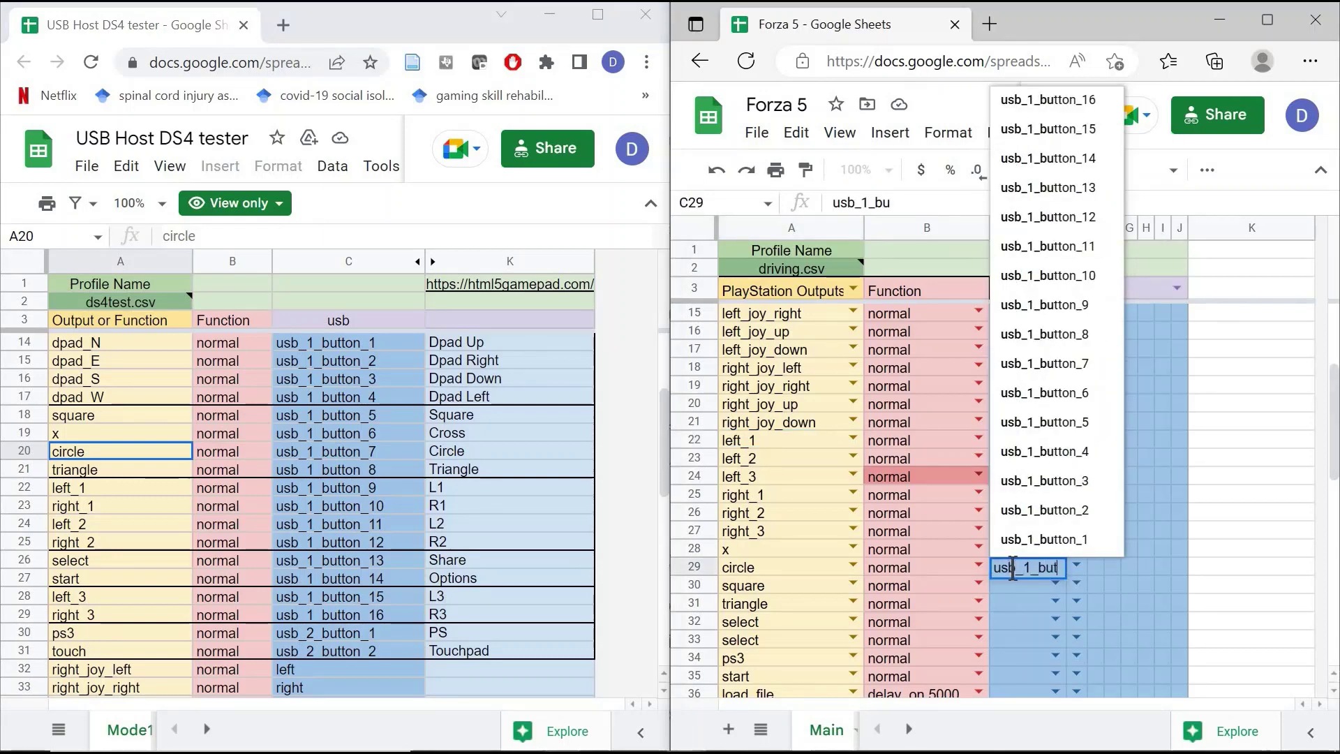
pyautogui.write('ton')
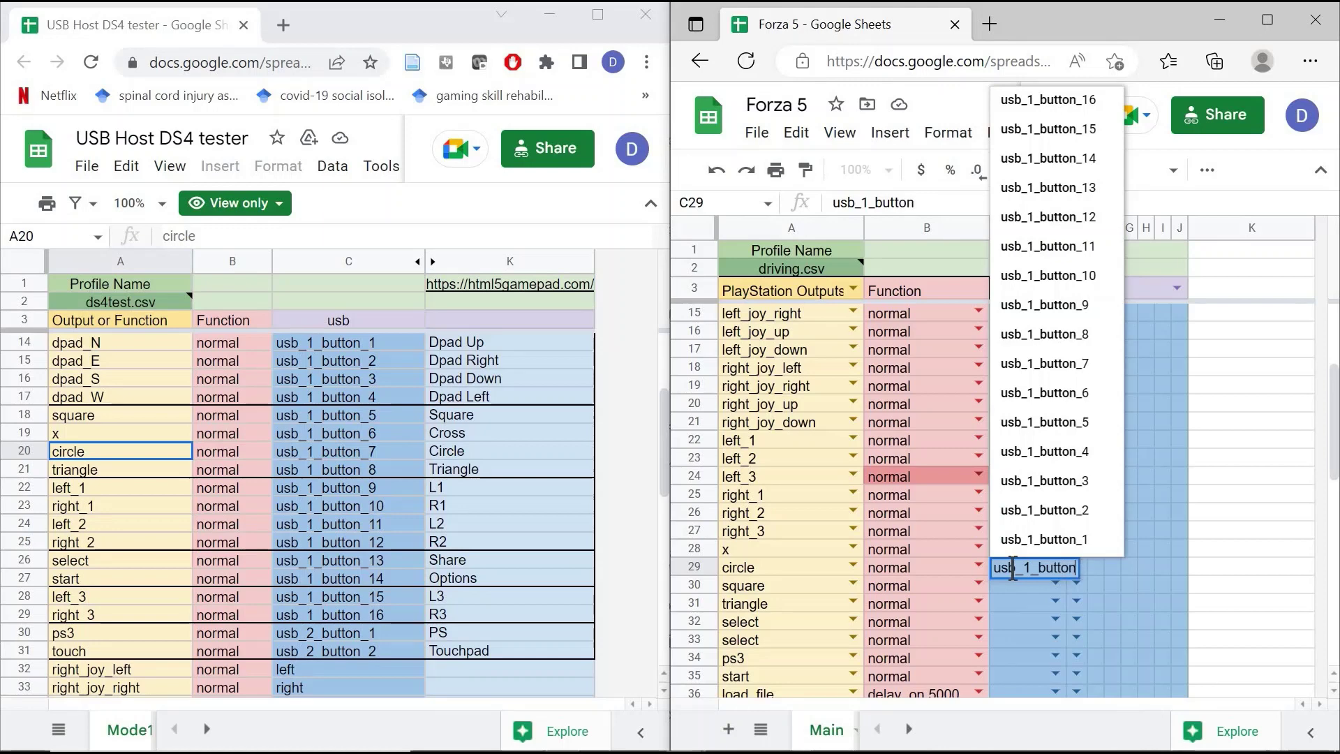
pyautogui.write('_7')
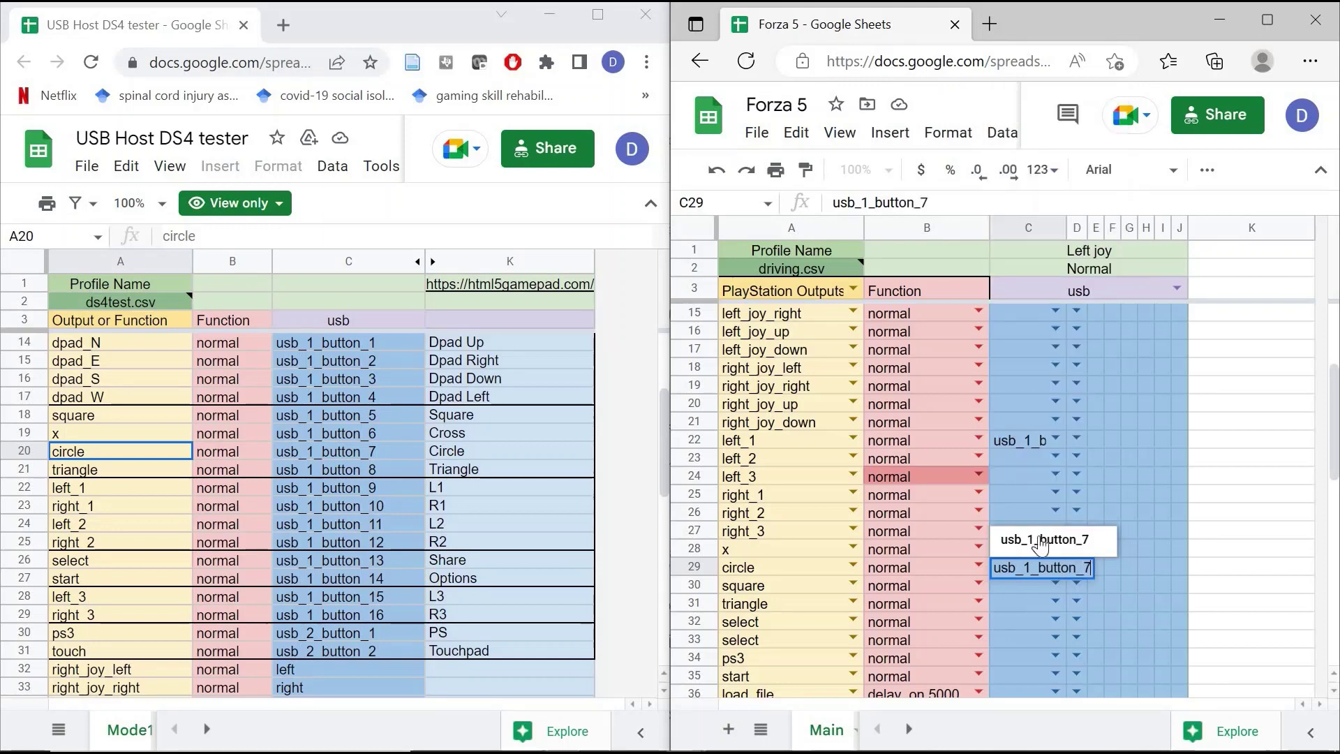
pyautogui.click(1045, 540)
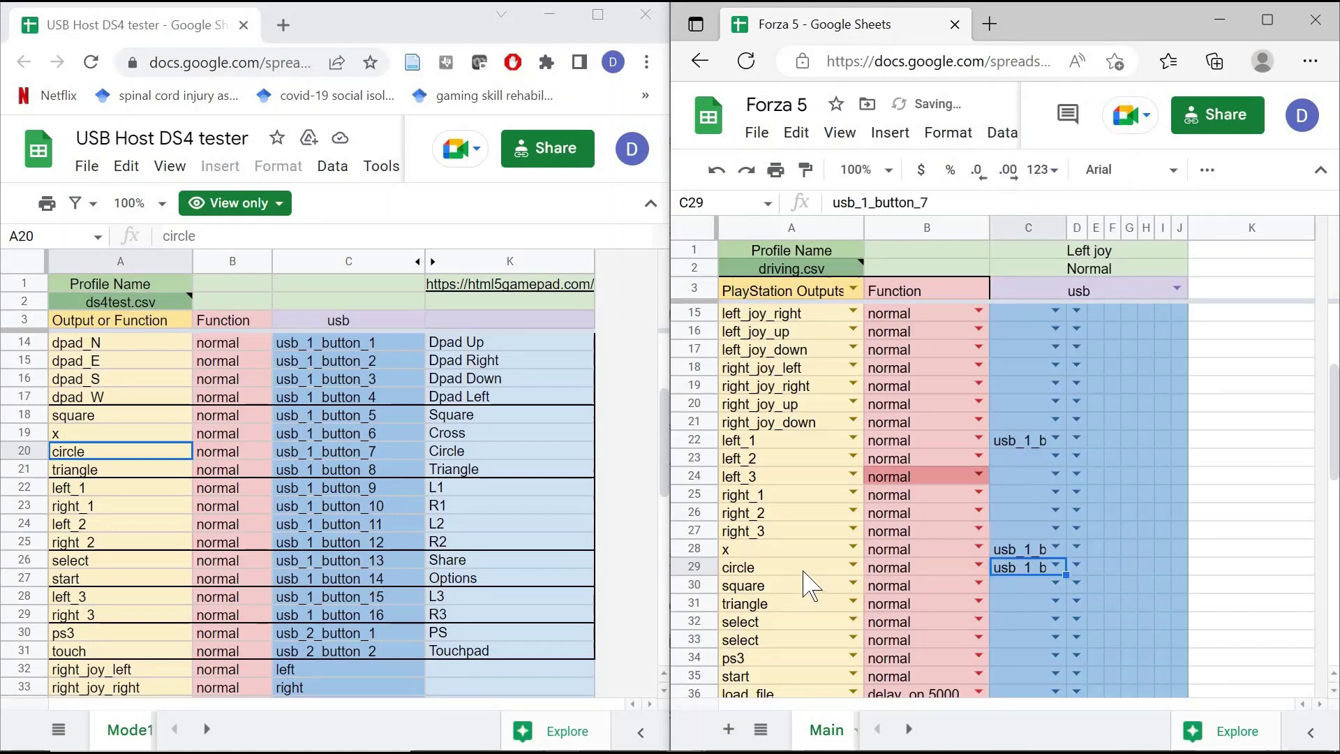
pyautogui.click(805, 574)
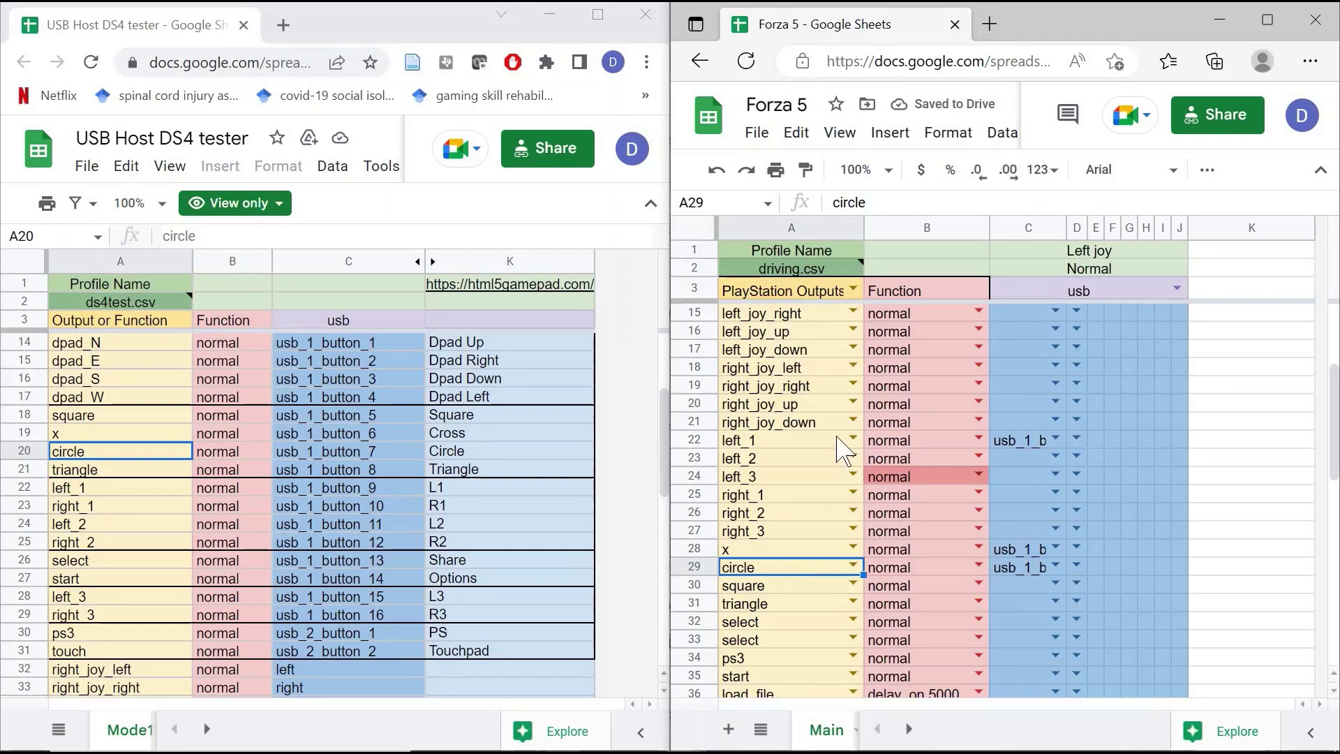
pyautogui.scroll(2, 844, 451)
pyautogui.scroll(-2, 843, 447)
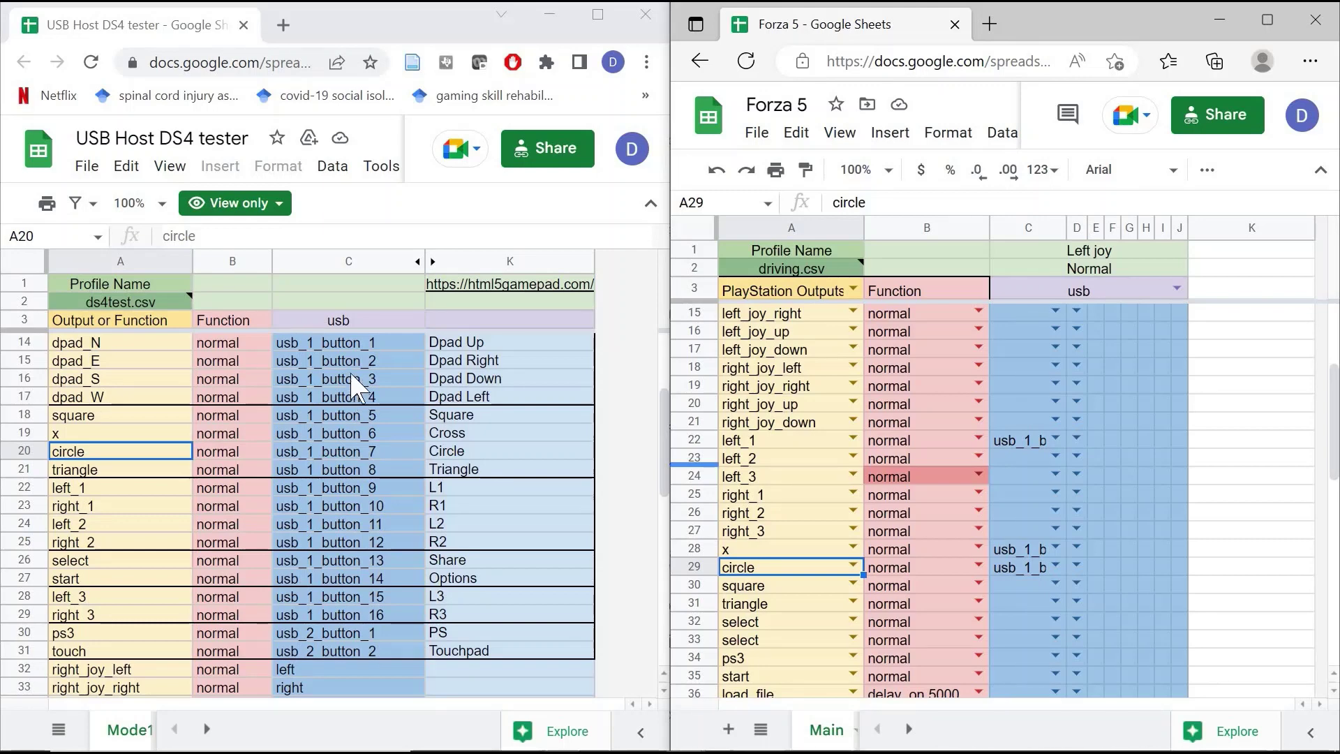
pyautogui.scroll(4, 1026, 440)
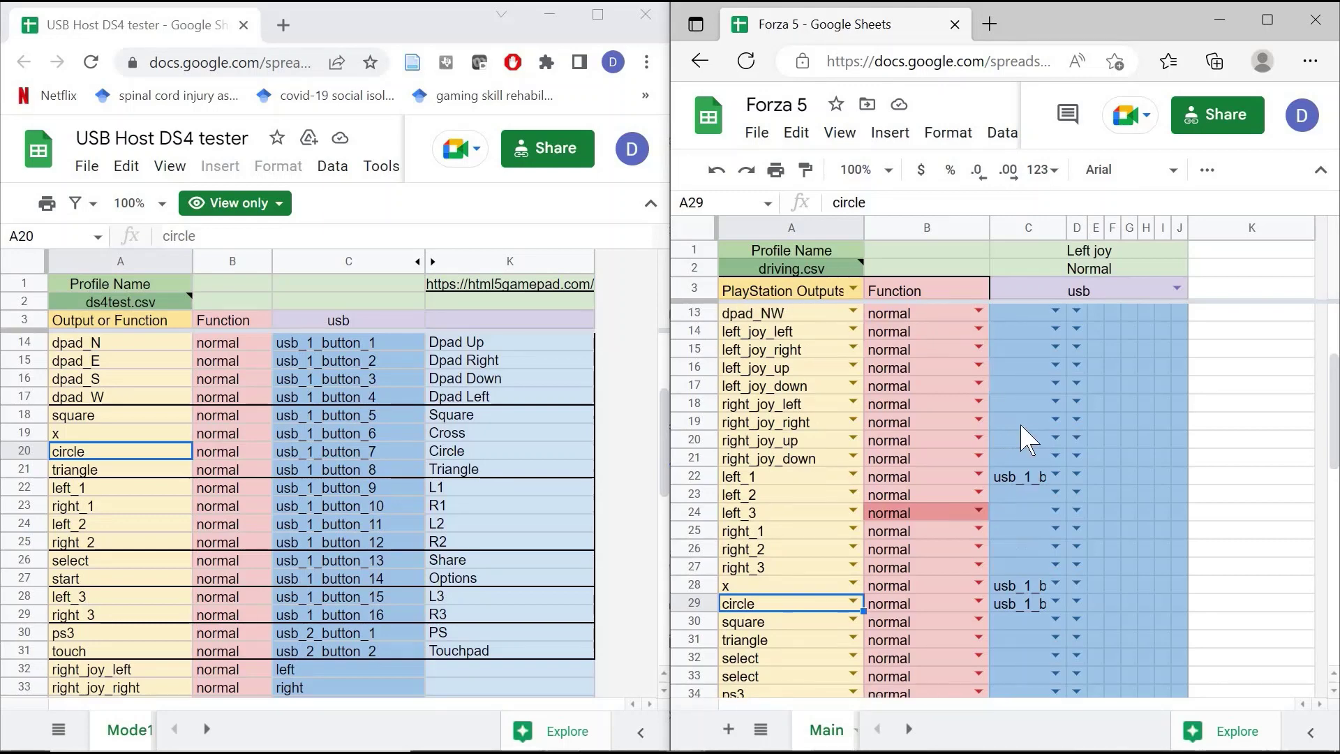
pyautogui.scroll(4, 440, 475)
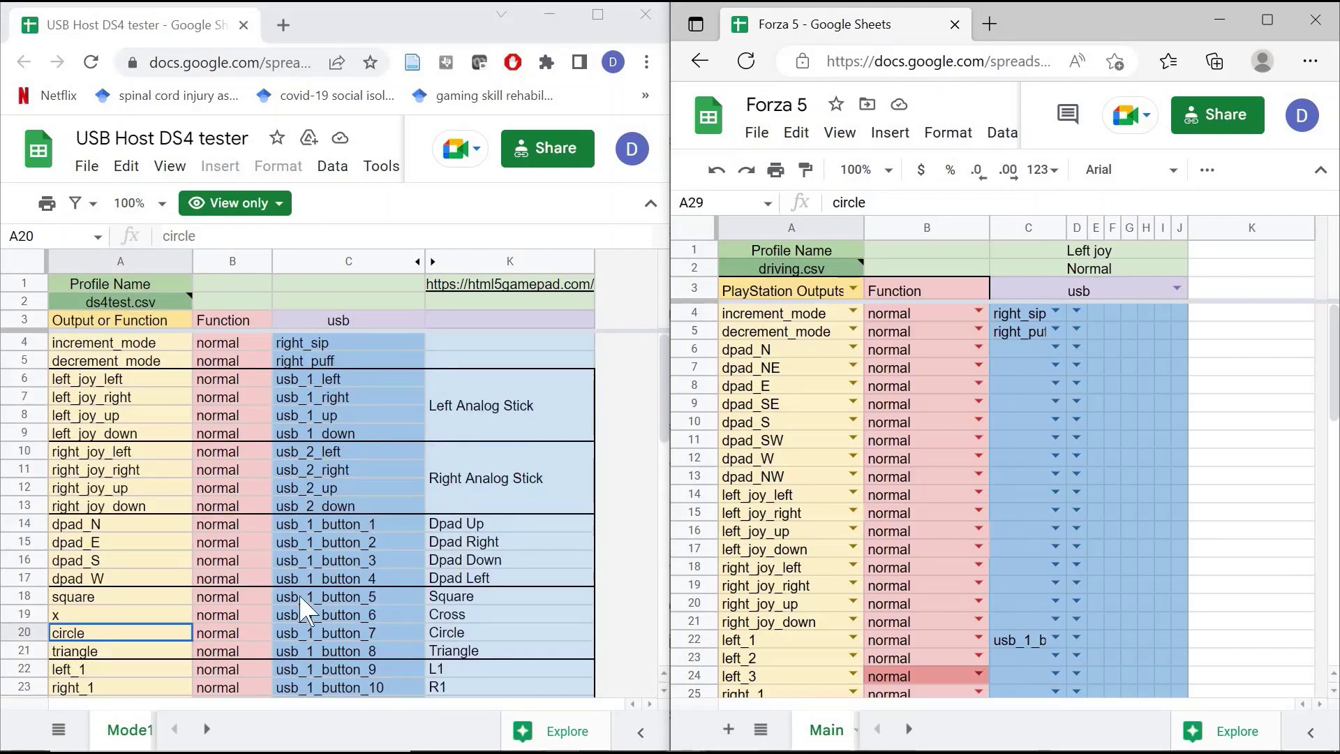
pyautogui.scroll(-2, 305, 609)
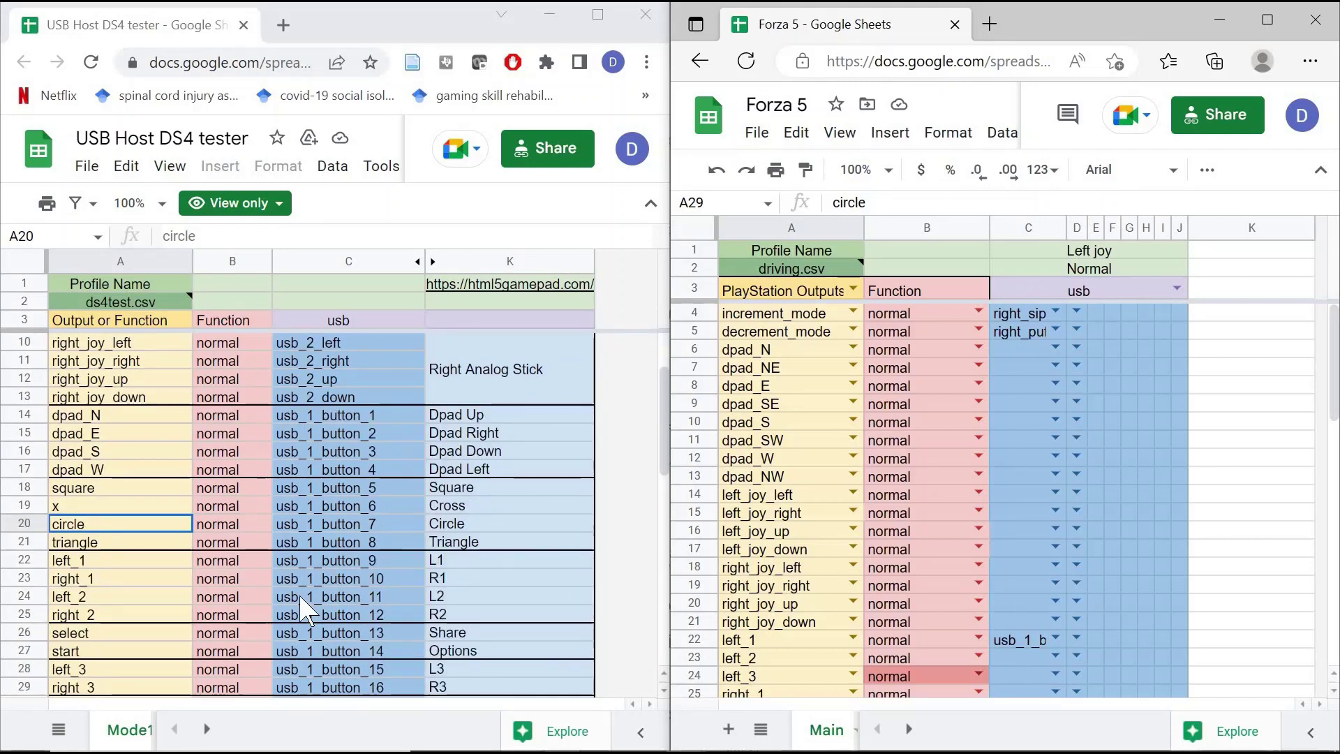